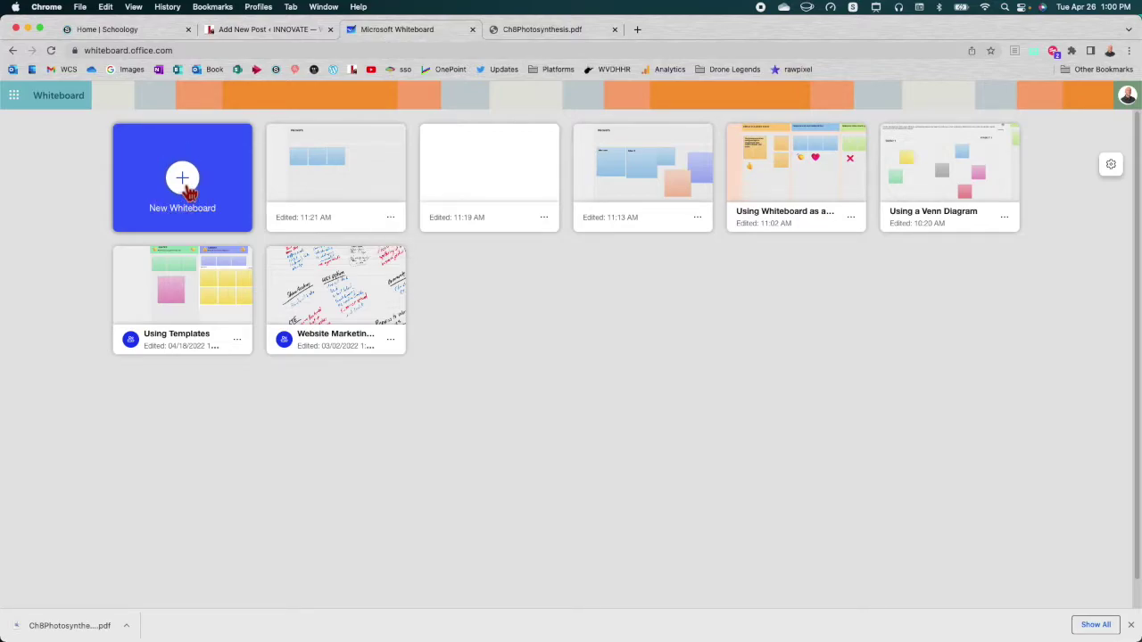
# - Create a new whiteboard and name it "photosynthesis"
pyautogui.click(185, 187)
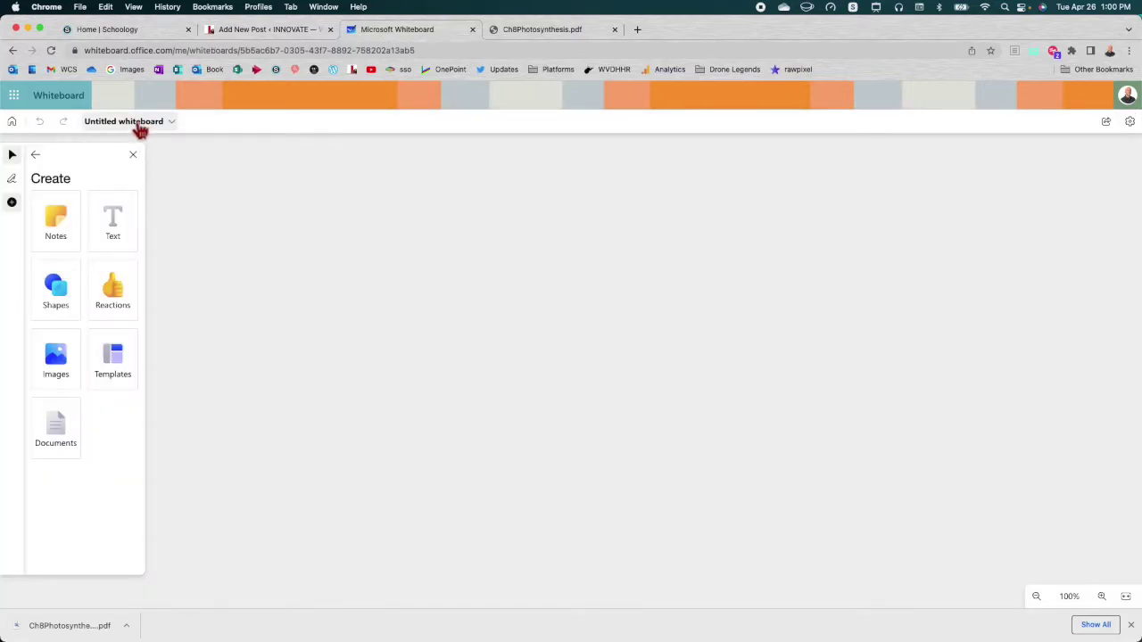
pyautogui.click(140, 129)
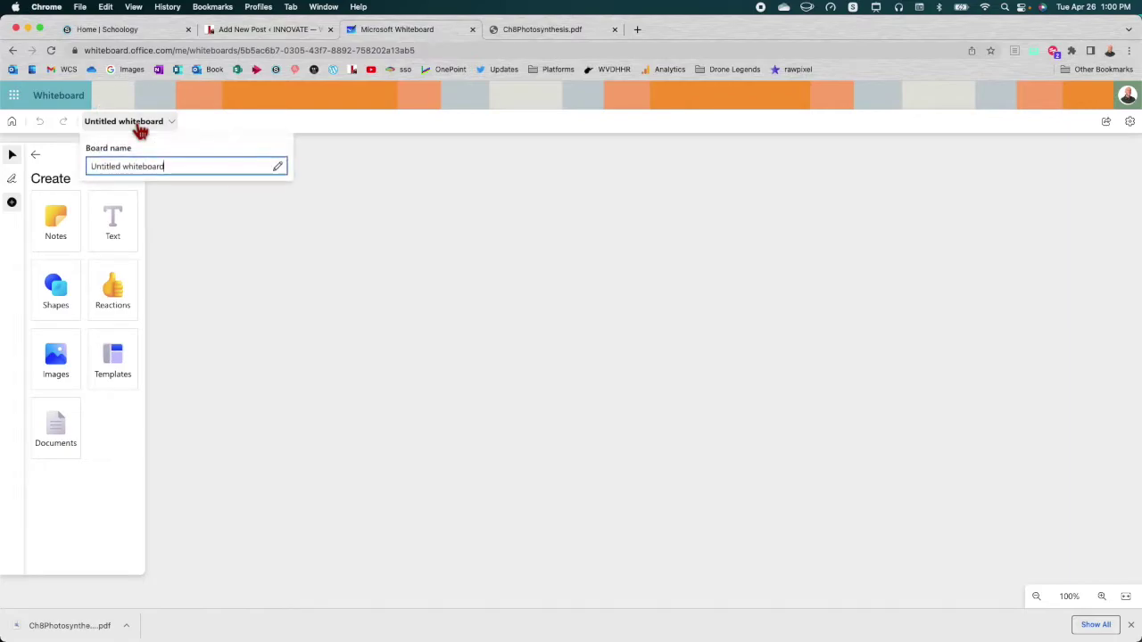
pyautogui.moveTo(191, 170); pyautogui.dragTo(94, 171)
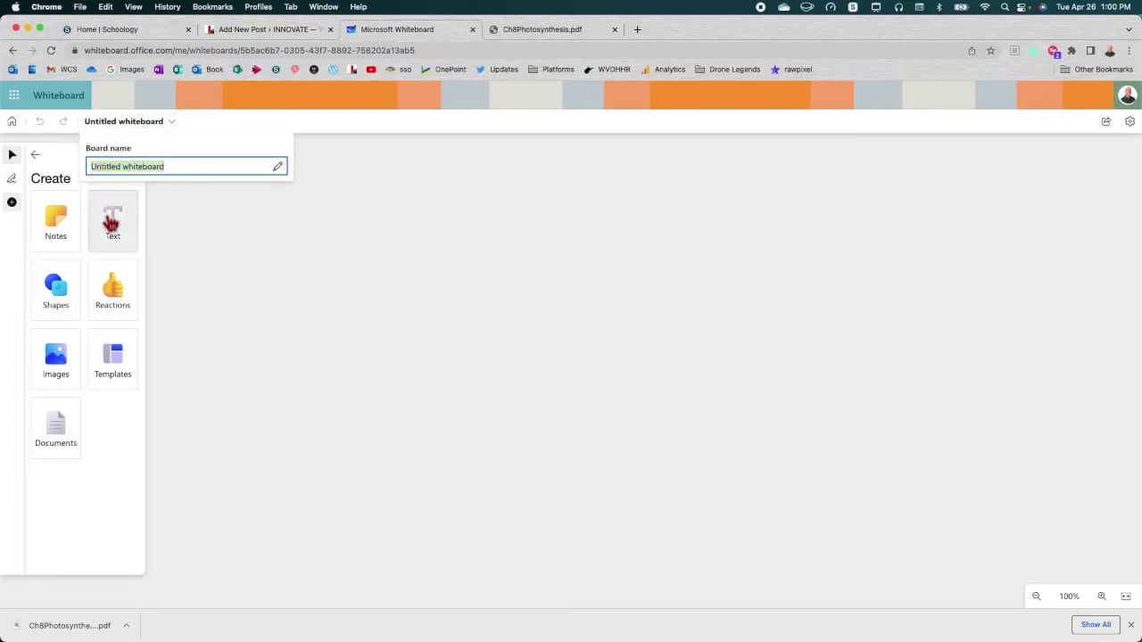
pyautogui.write('p')
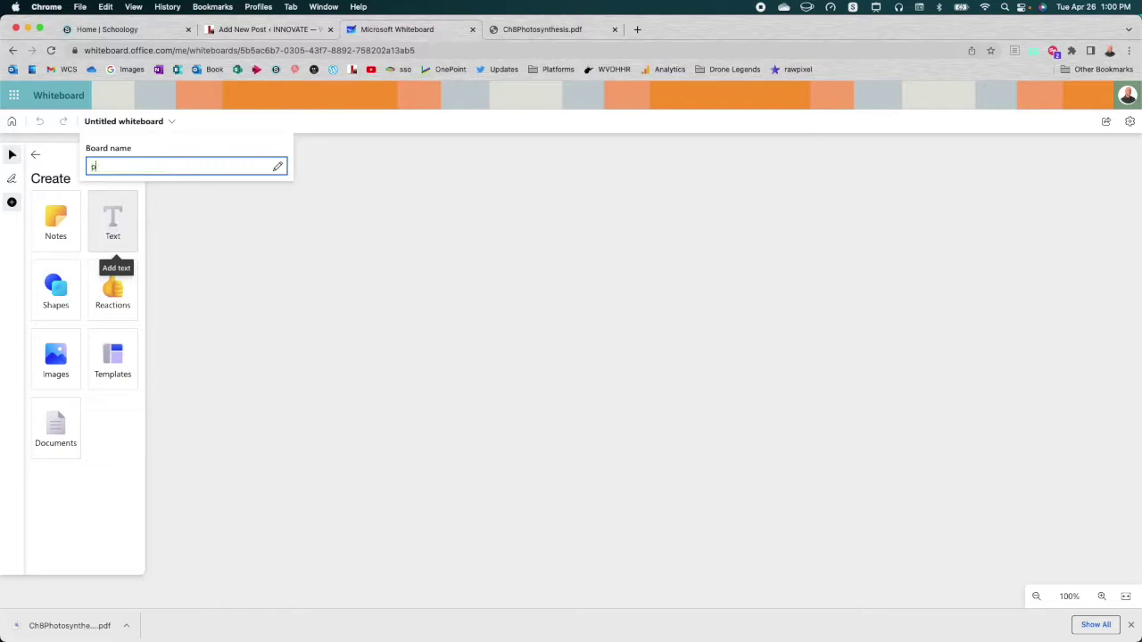
pyautogui.write('hotosynthesis')
pyautogui.press('Return')
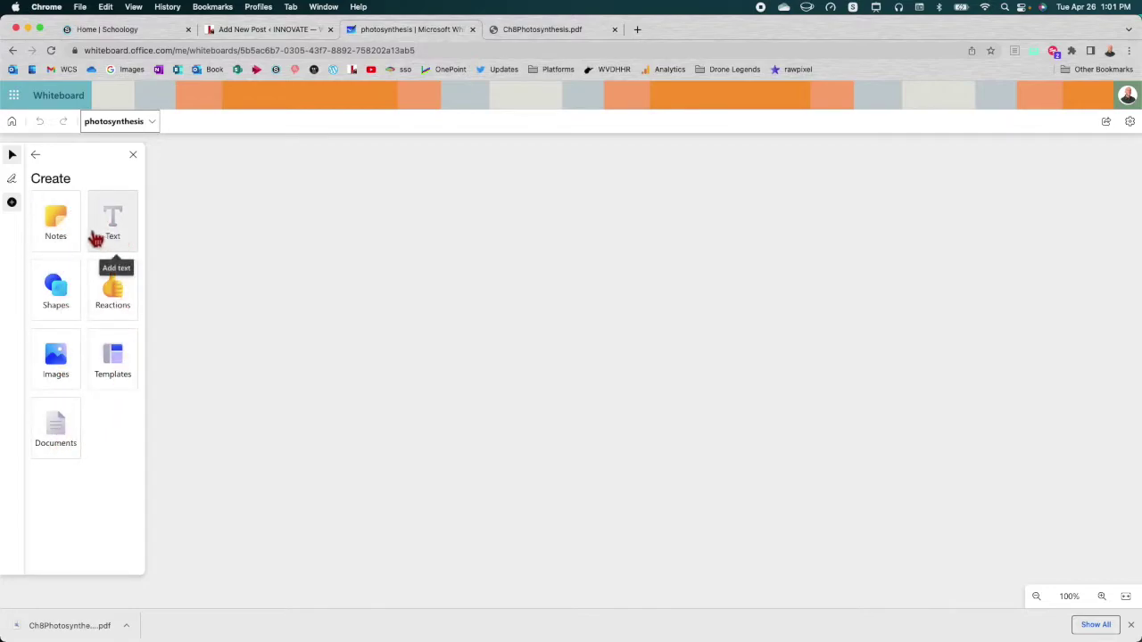
# - Add a soft red sticky note to the board and move it into the open canvas area
pyautogui.click(63, 227)
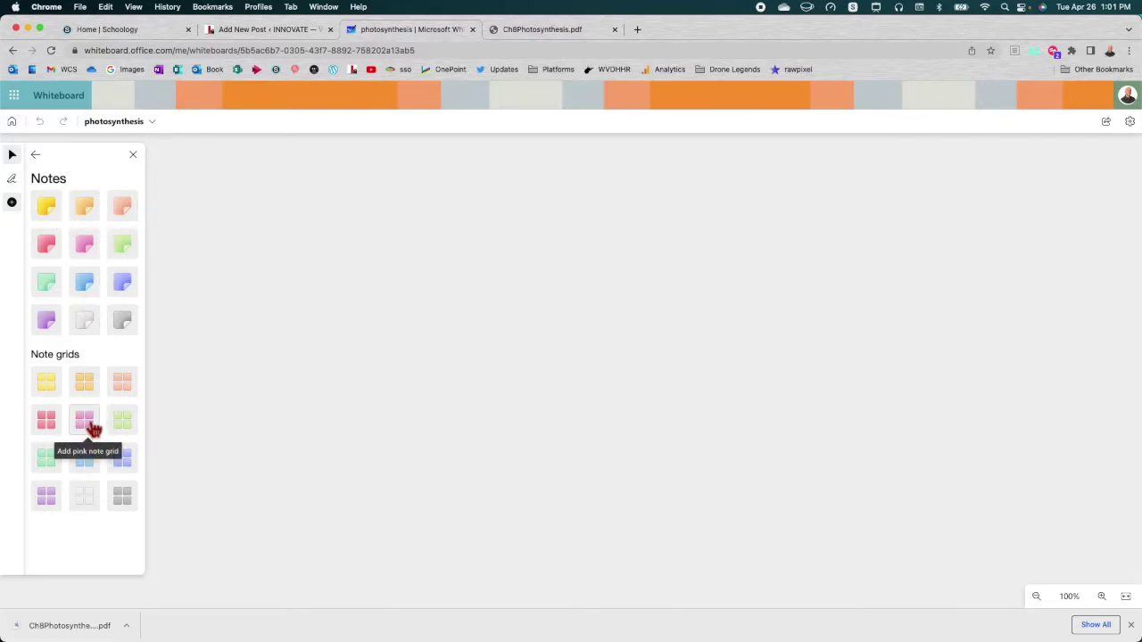
pyautogui.click(50, 254)
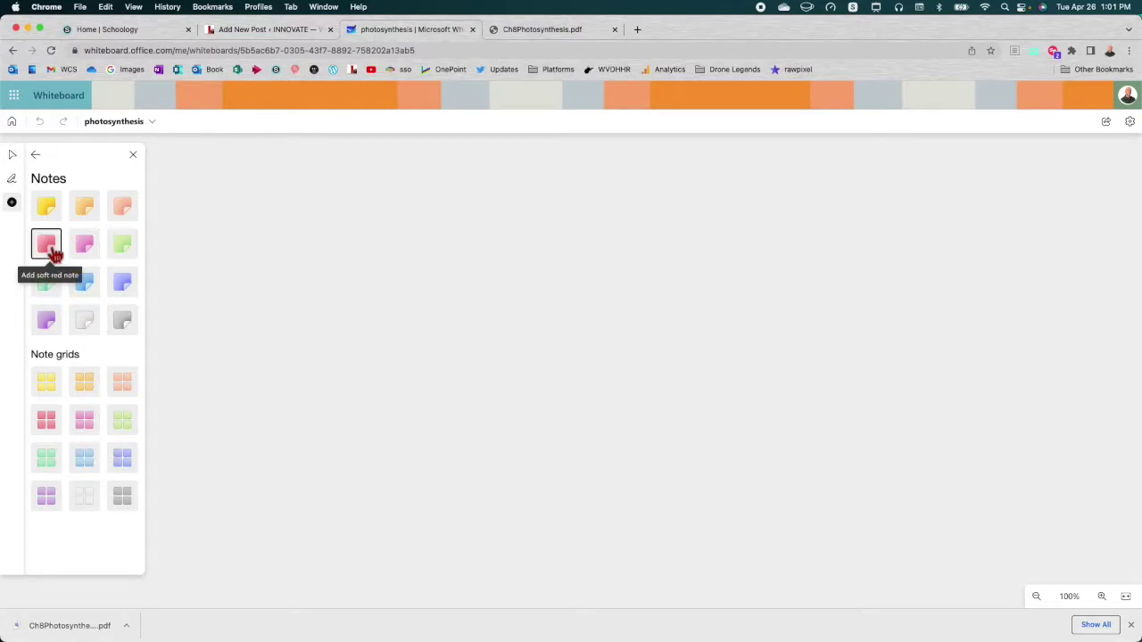
pyautogui.click(191, 217)
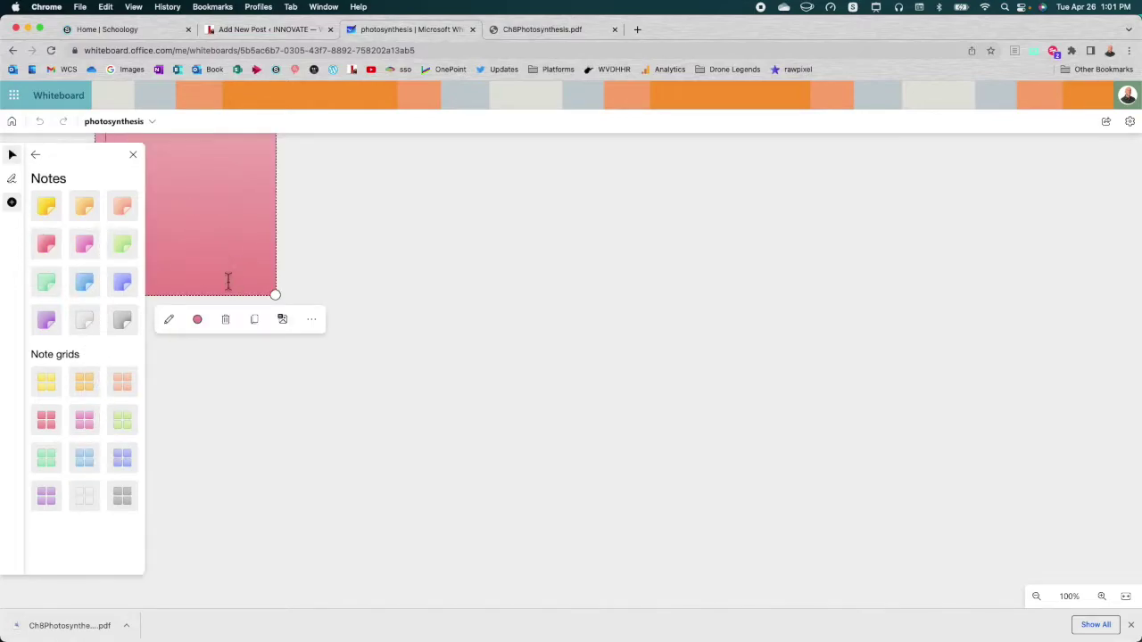
pyautogui.click(251, 370)
pyautogui.moveTo(220, 250); pyautogui.dragTo(306, 307)
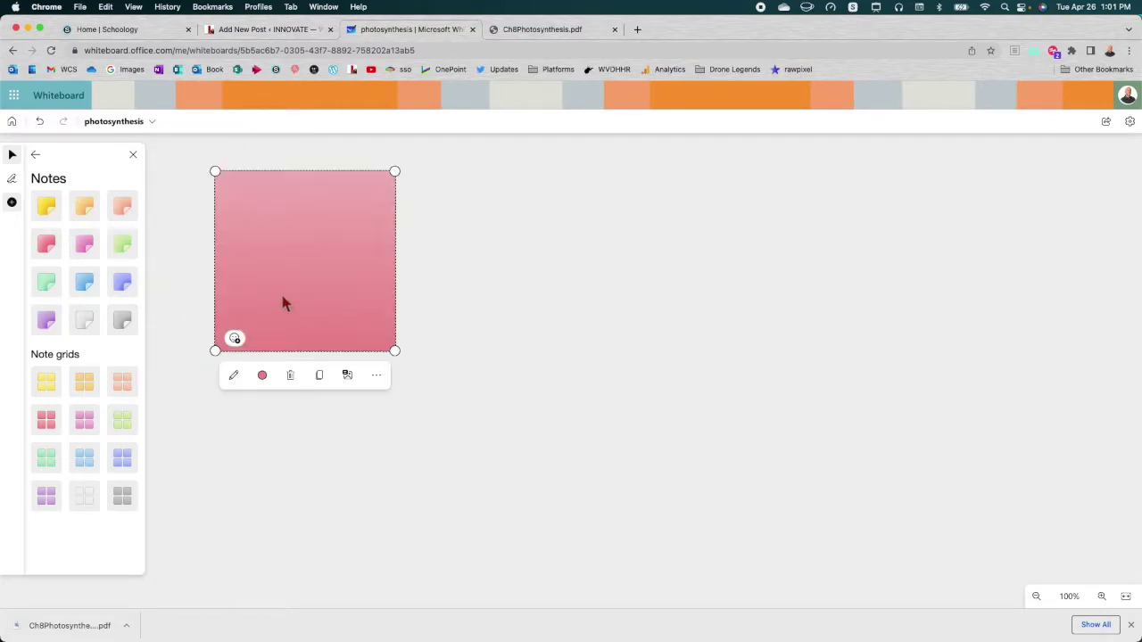
# - Add a blue-violet note and a mint green note in a row to the right of the red note
pyautogui.click(124, 284)
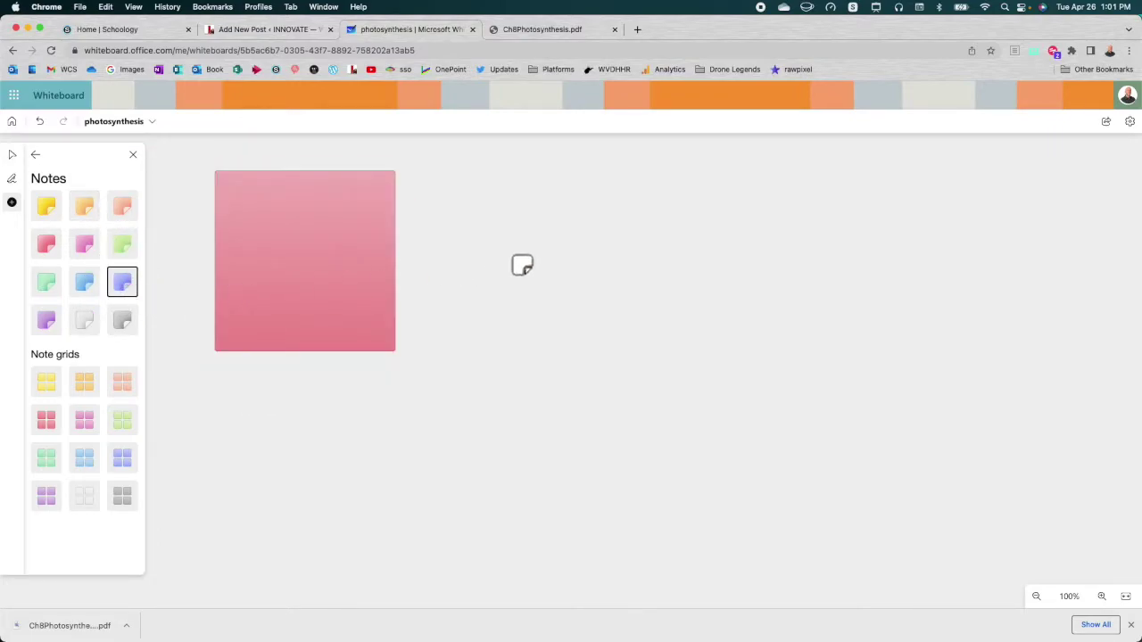
pyautogui.click(521, 266)
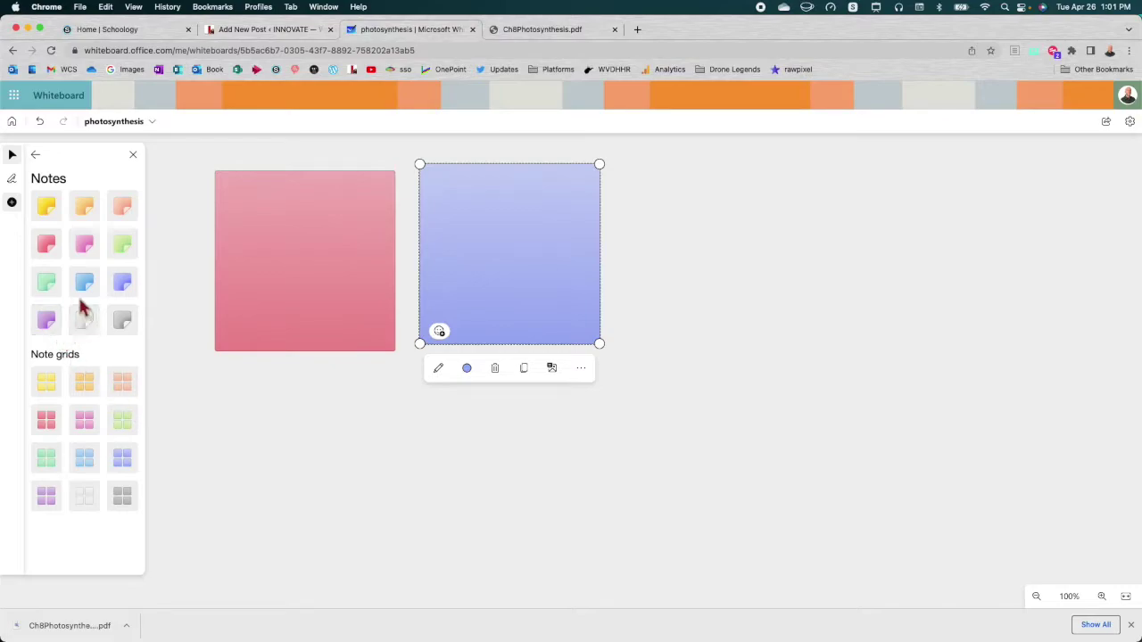
pyautogui.click(46, 282)
pyautogui.click(721, 241)
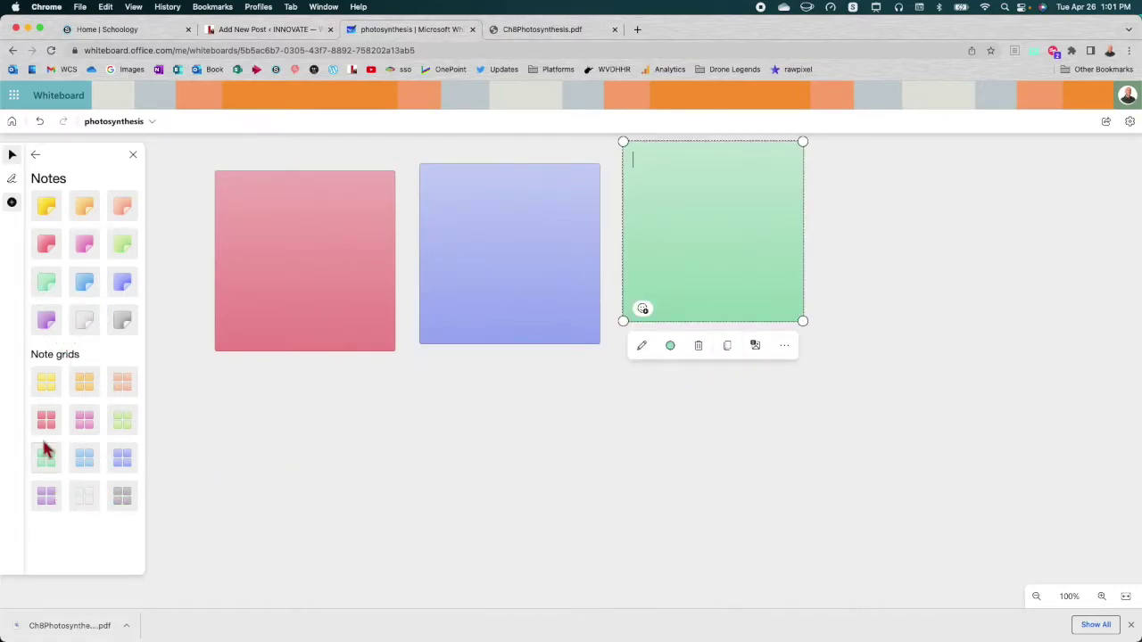
# - Add a yellow note grid and position it to the left of the three single notes without overlap
pyautogui.click(46, 384)
pyautogui.click(239, 421)
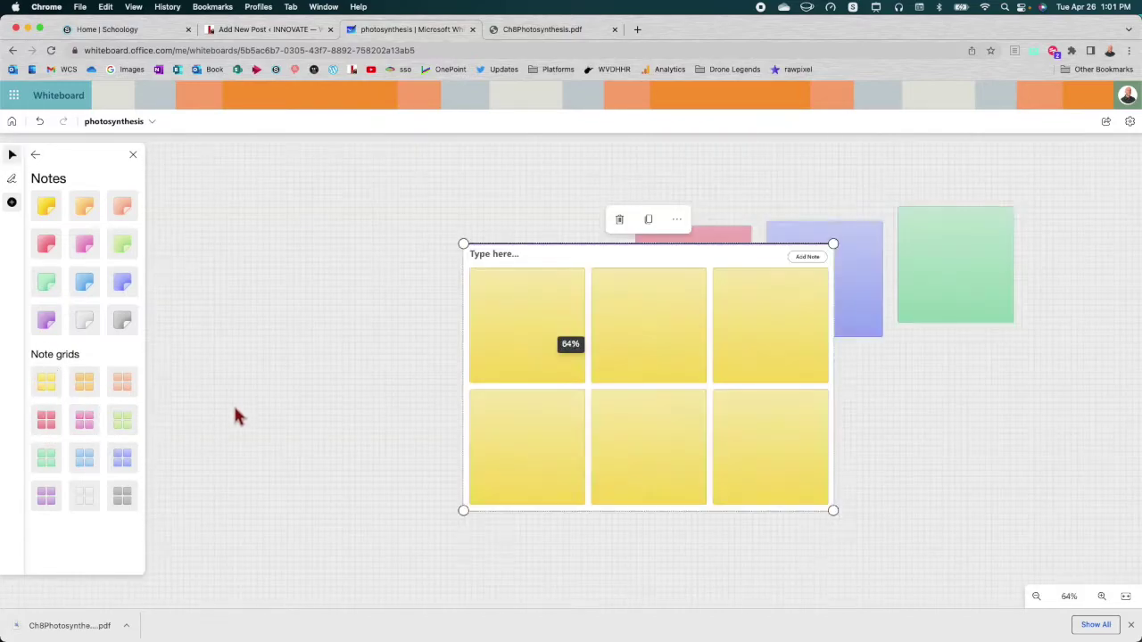
pyautogui.moveTo(558, 256); pyautogui.dragTo(308, 188)
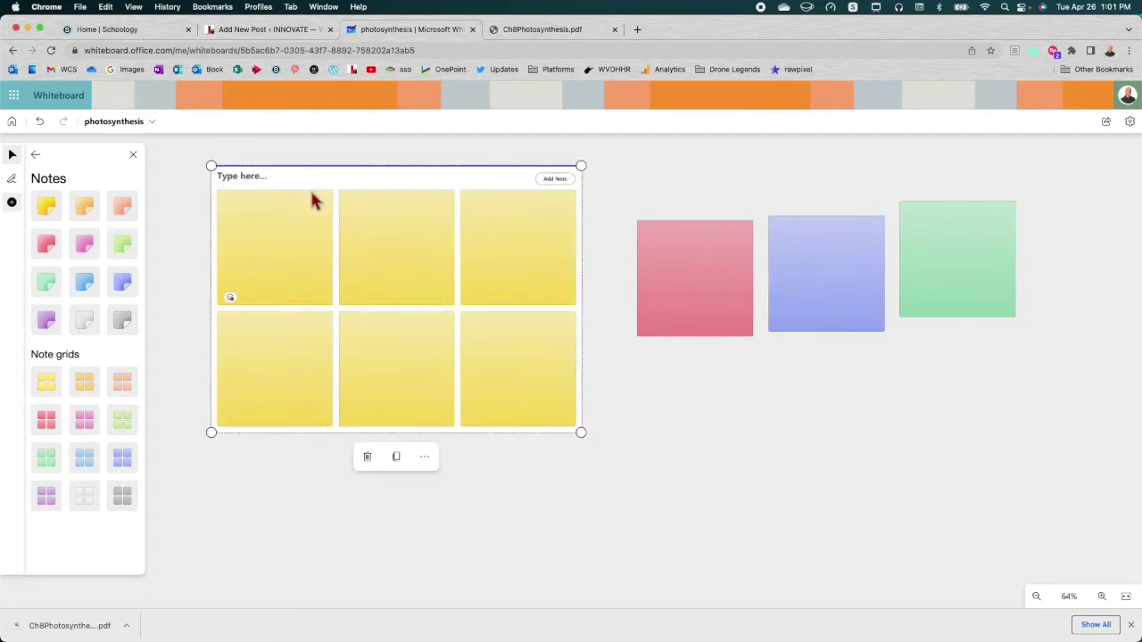
# - Add a text box reading "put your ideas here" beneath the red note
pyautogui.click(48, 162)
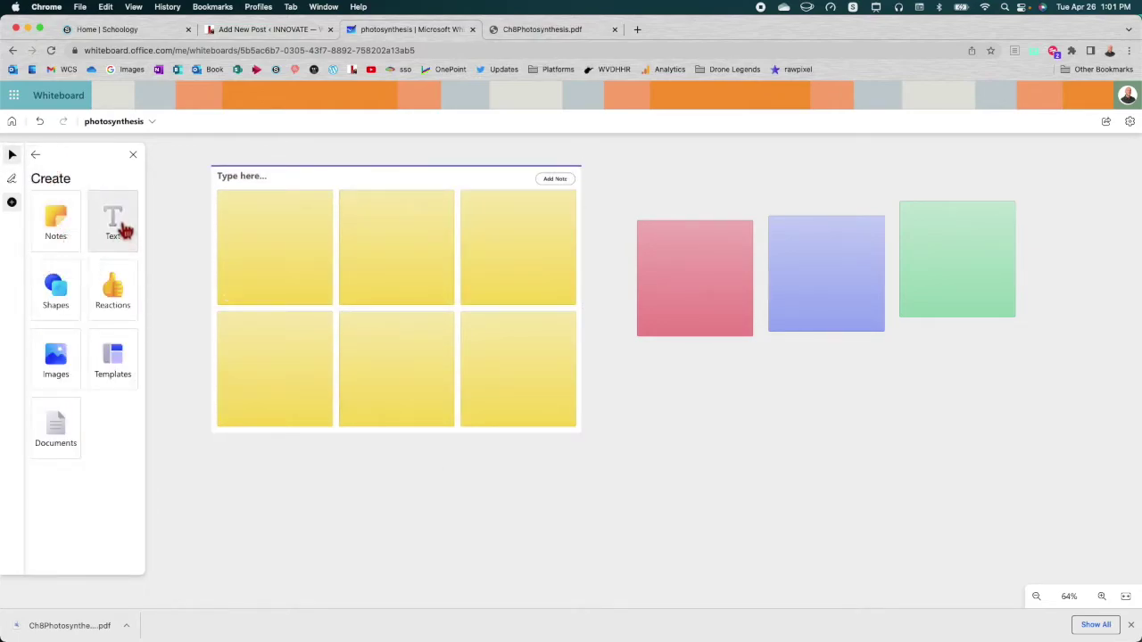
pyautogui.click(121, 229)
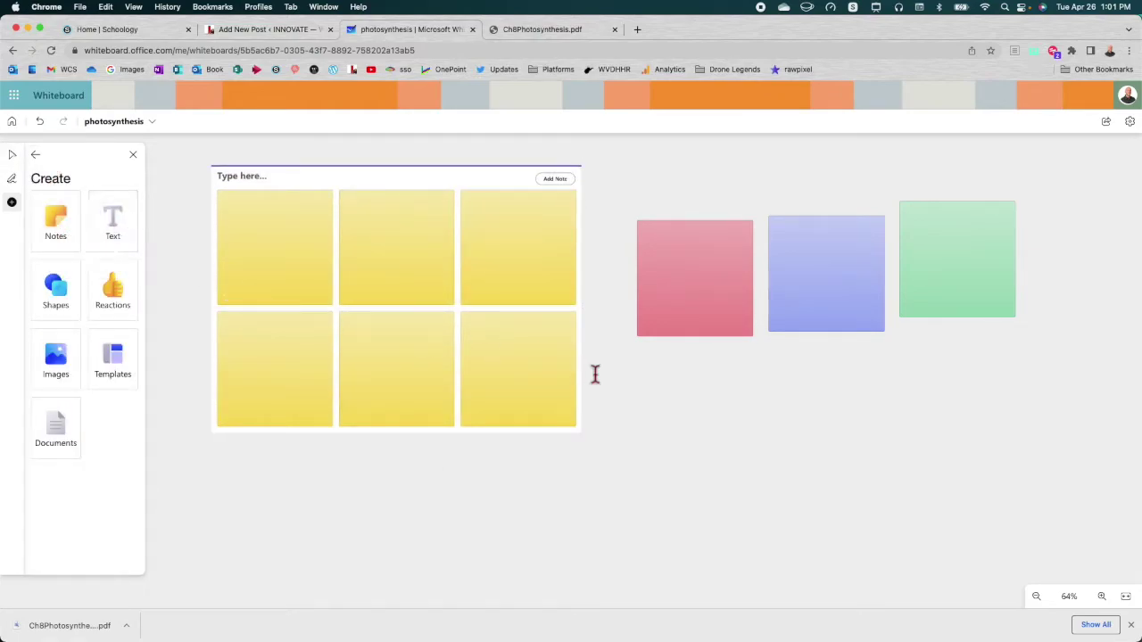
pyautogui.click(657, 361)
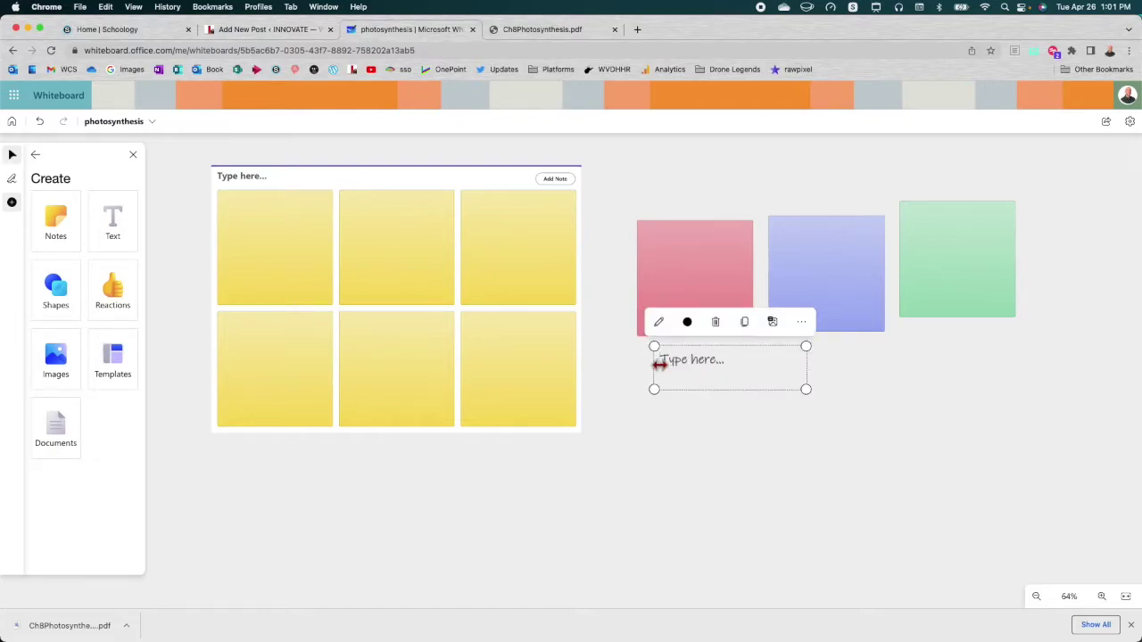
pyautogui.write('Ph')
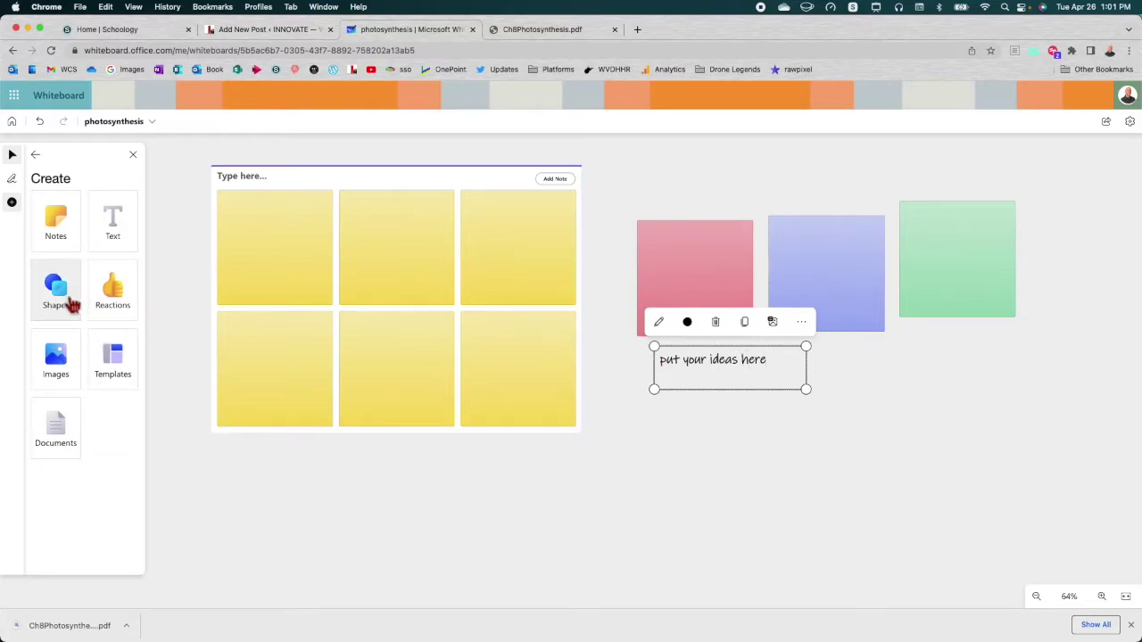
# - Add a block arrow below the green note, tilted up toward the note, and fill it with red
pyautogui.click(71, 300)
pyautogui.click(84, 243)
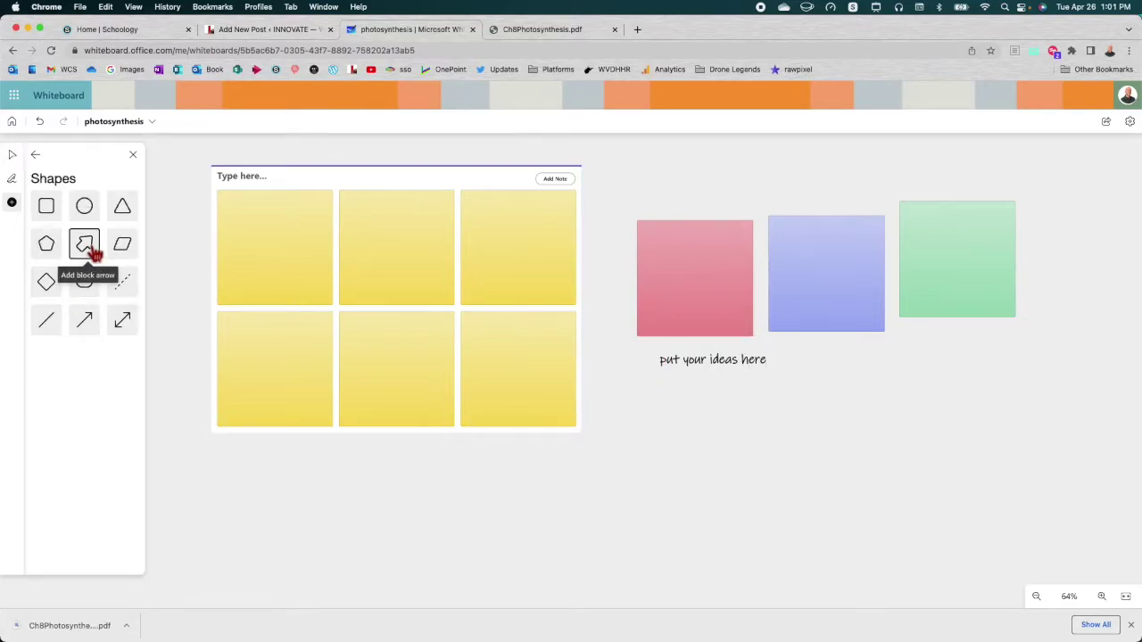
pyautogui.click(950, 352)
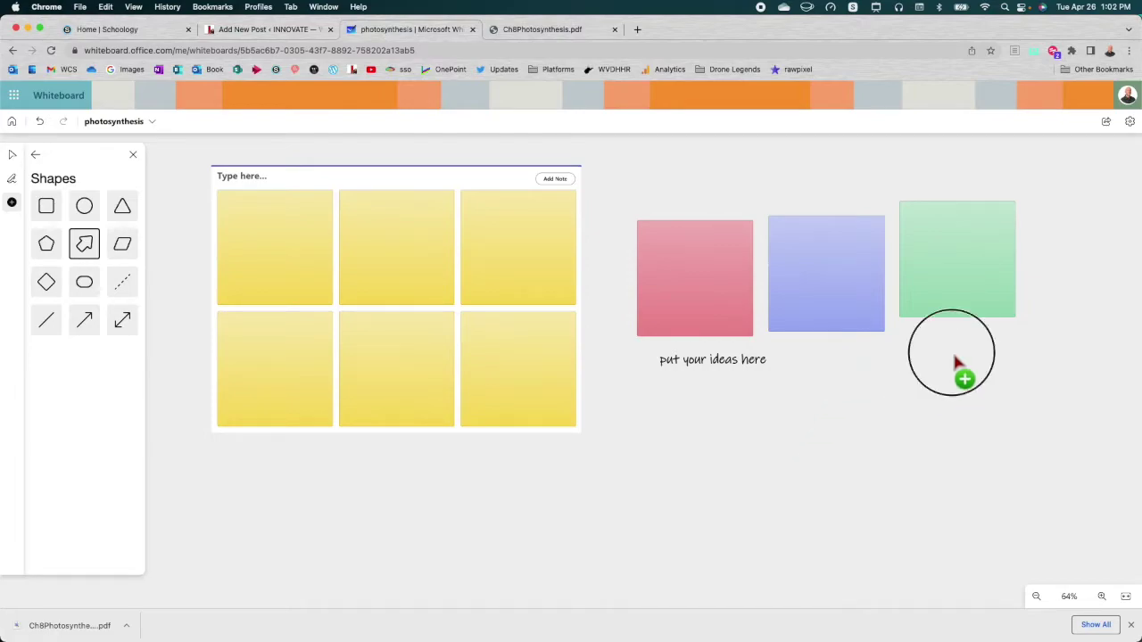
pyautogui.moveTo(980, 382); pyautogui.dragTo(1041, 338)
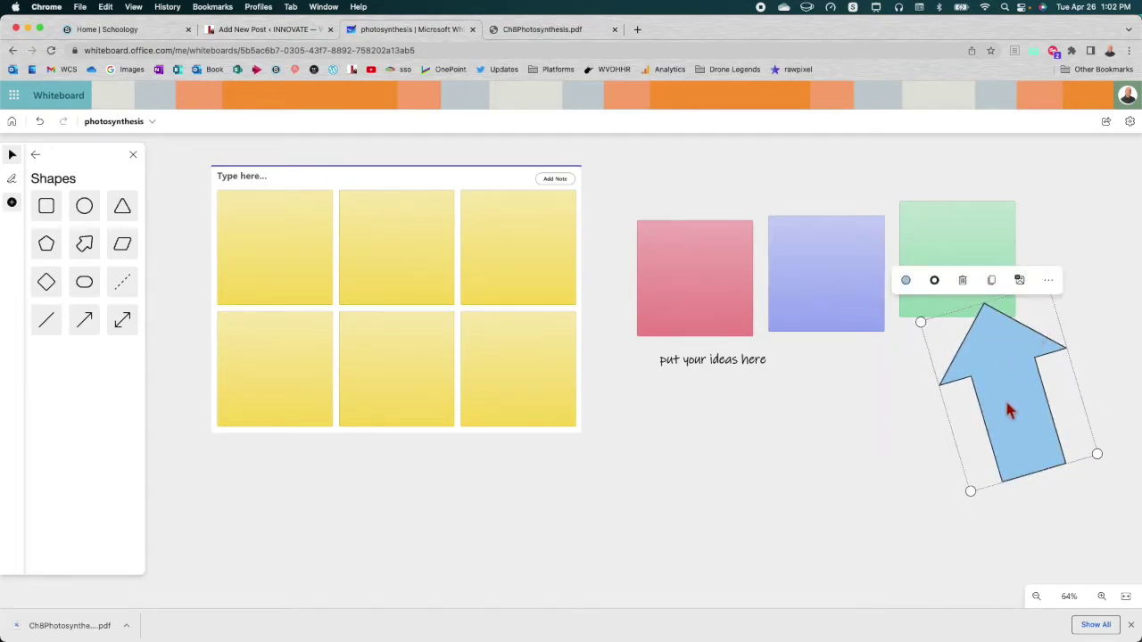
pyautogui.click(916, 292)
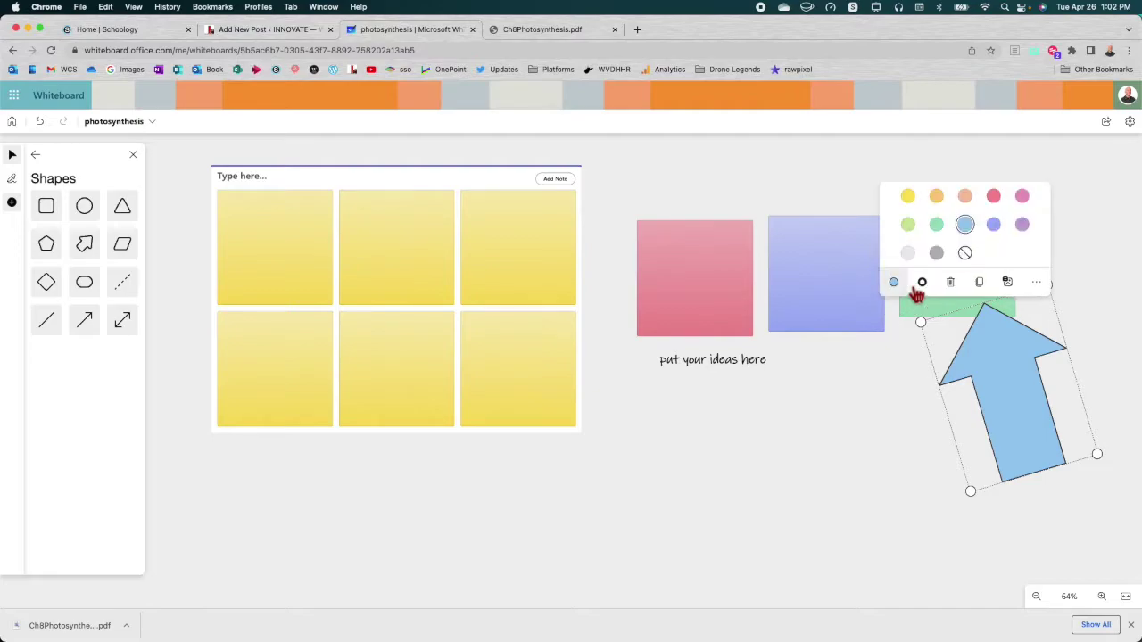
pyautogui.click(993, 195)
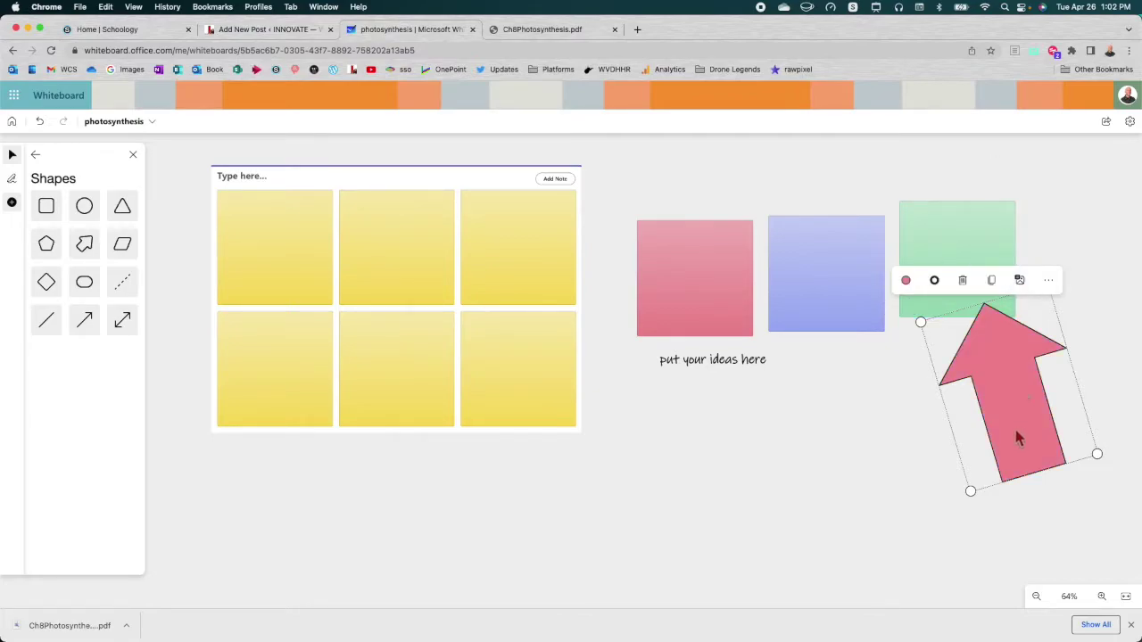
# - Place a green check mark reaction on the red note and a red X reaction on the blue-violet note
pyautogui.click(35, 155)
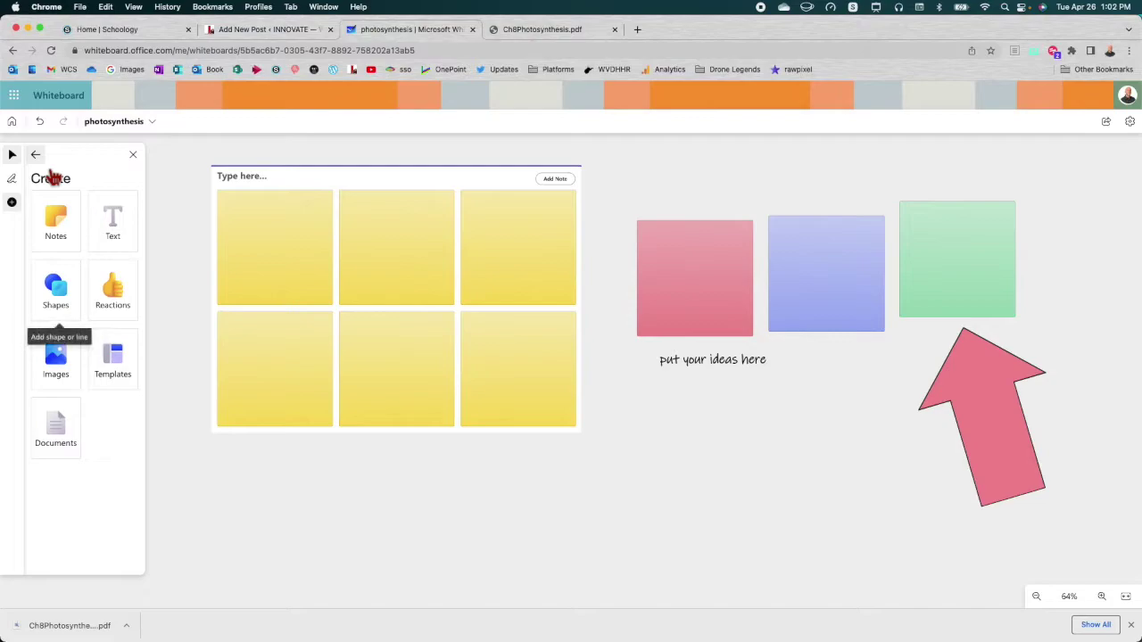
pyautogui.click(114, 288)
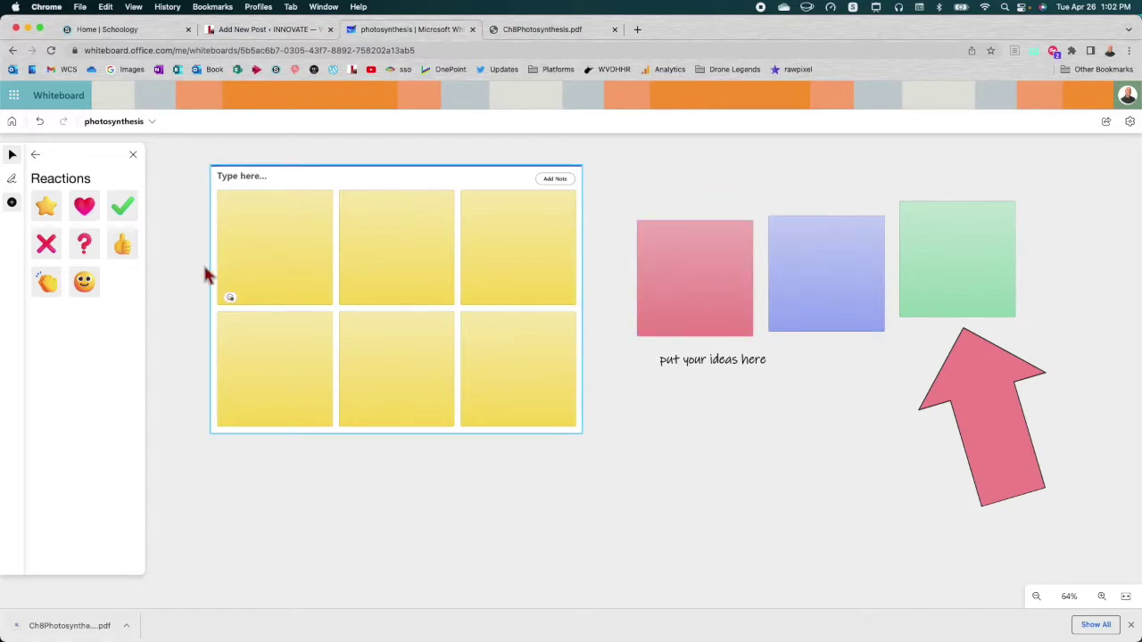
pyautogui.click(134, 221)
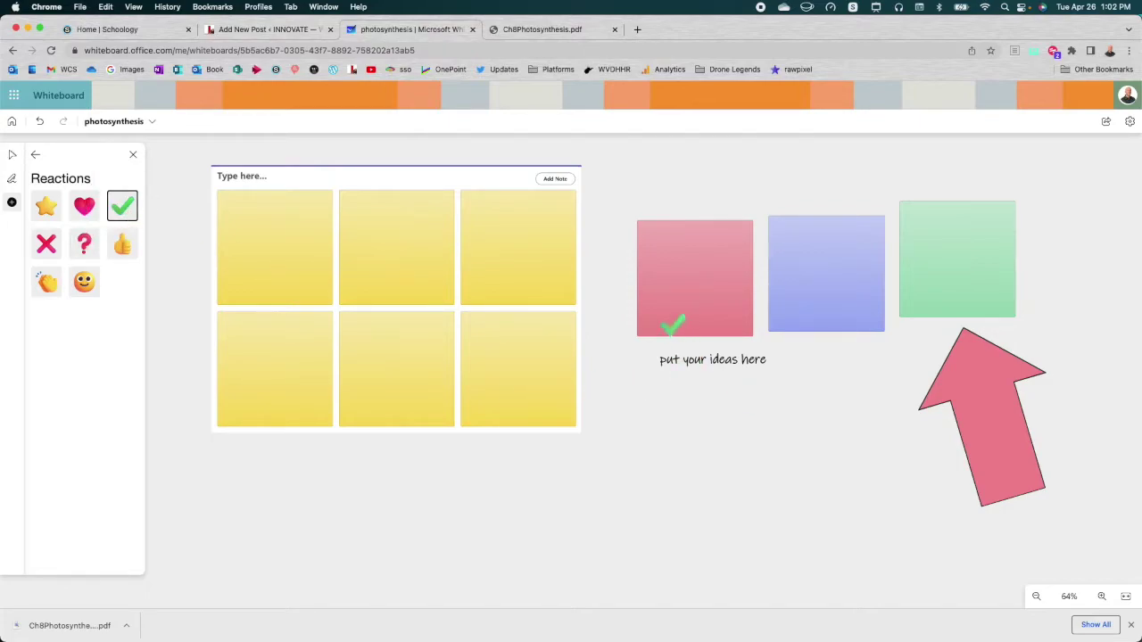
pyautogui.click(664, 309)
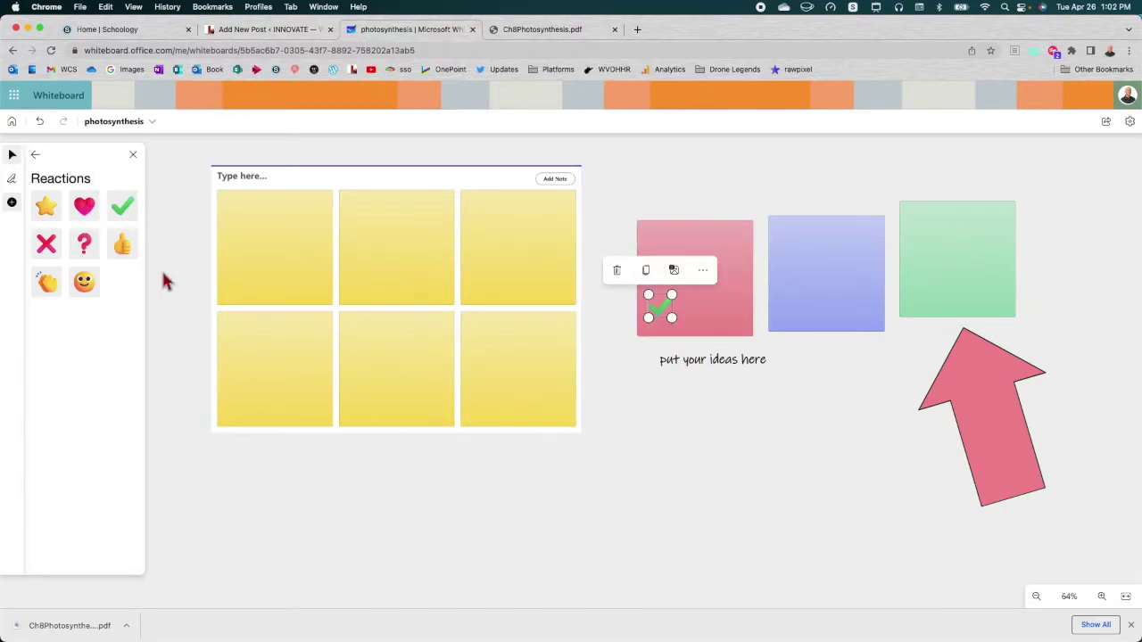
pyautogui.click(50, 249)
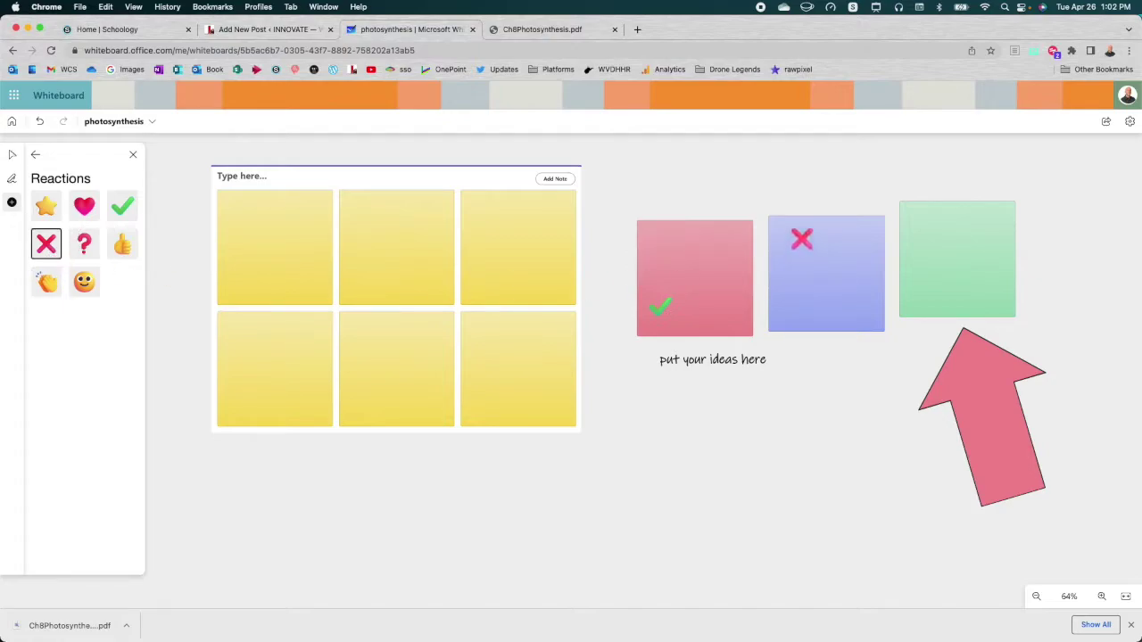
pyautogui.click(794, 233)
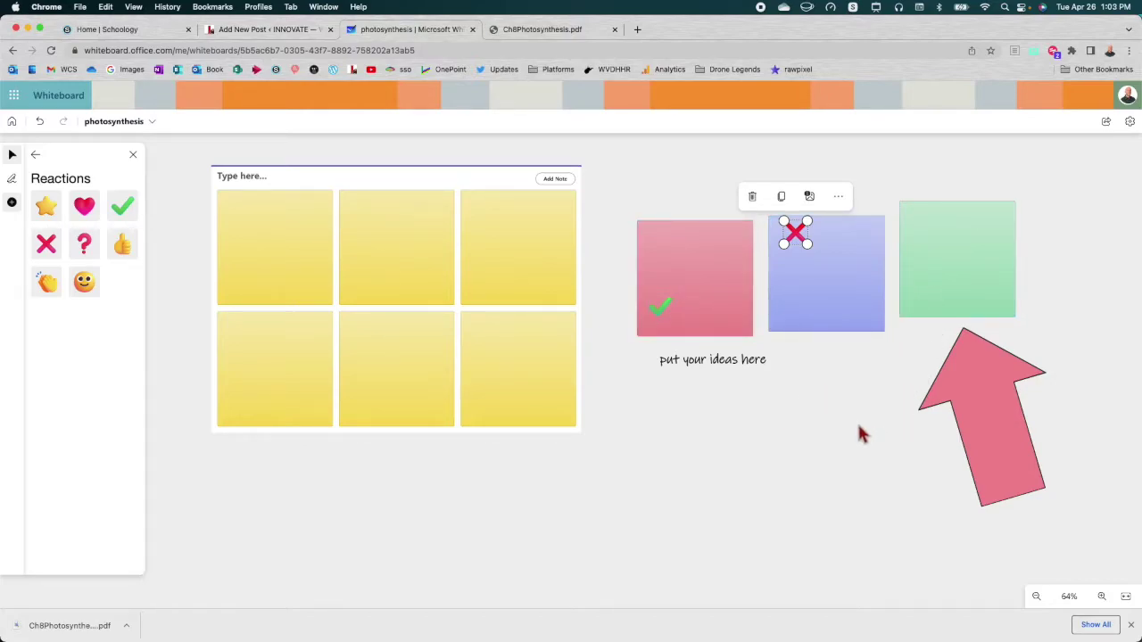
# - Insert the Process of Photosynthesis JPG from the device's photosynthesis folder into the empty area below the notes
pyautogui.click(35, 155)
pyautogui.click(51, 361)
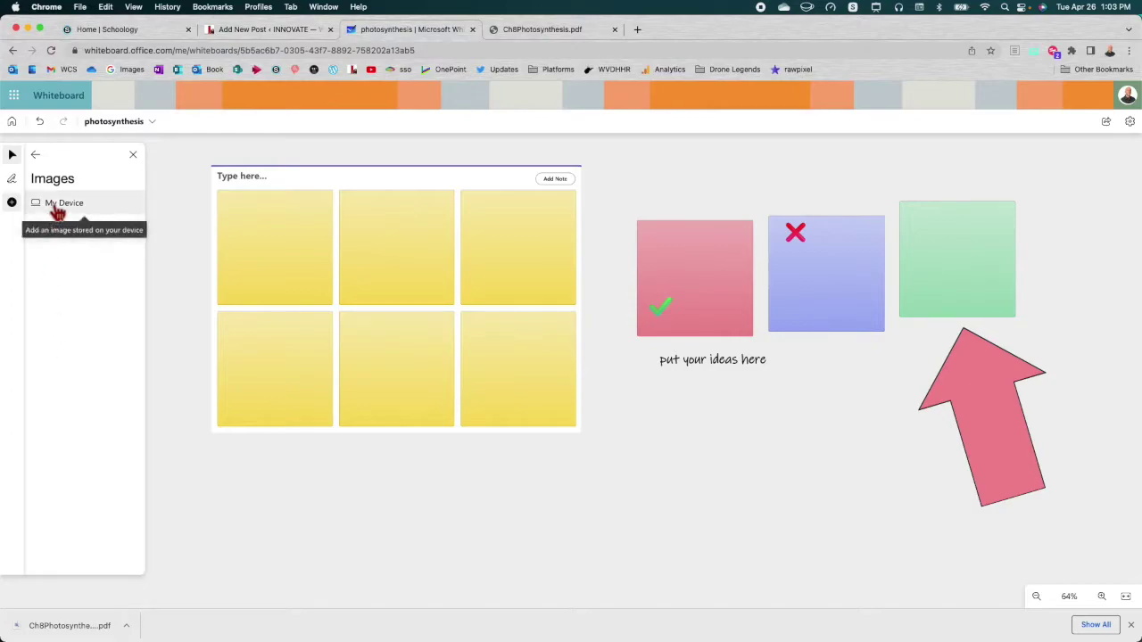
pyautogui.moveTo(349, 547); pyautogui.dragTo(354, 318)
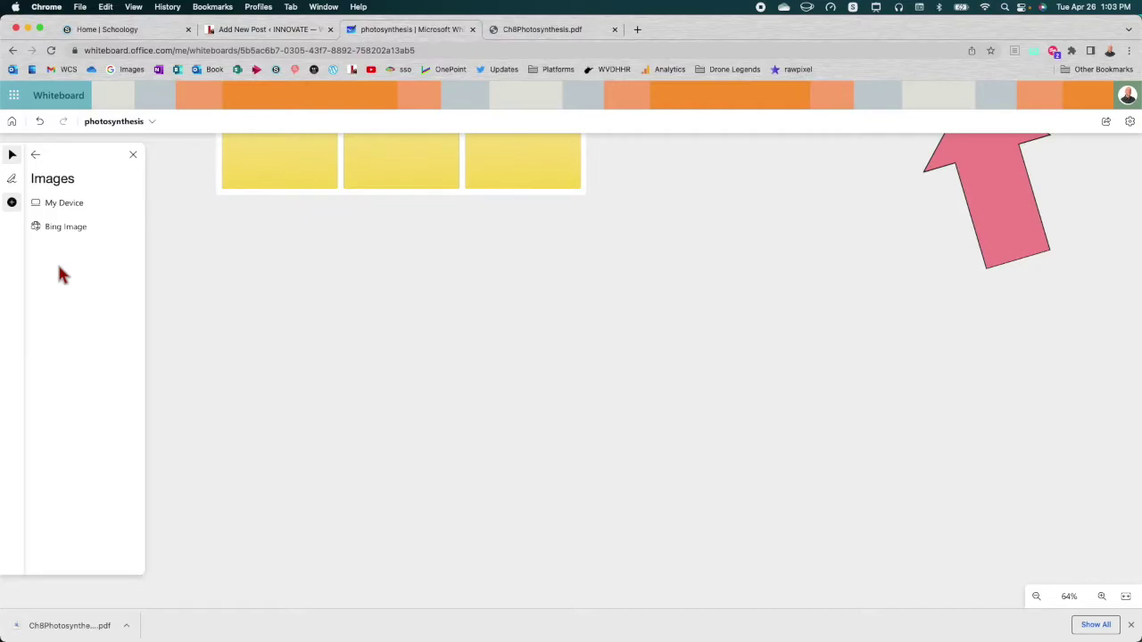
pyautogui.click(73, 216)
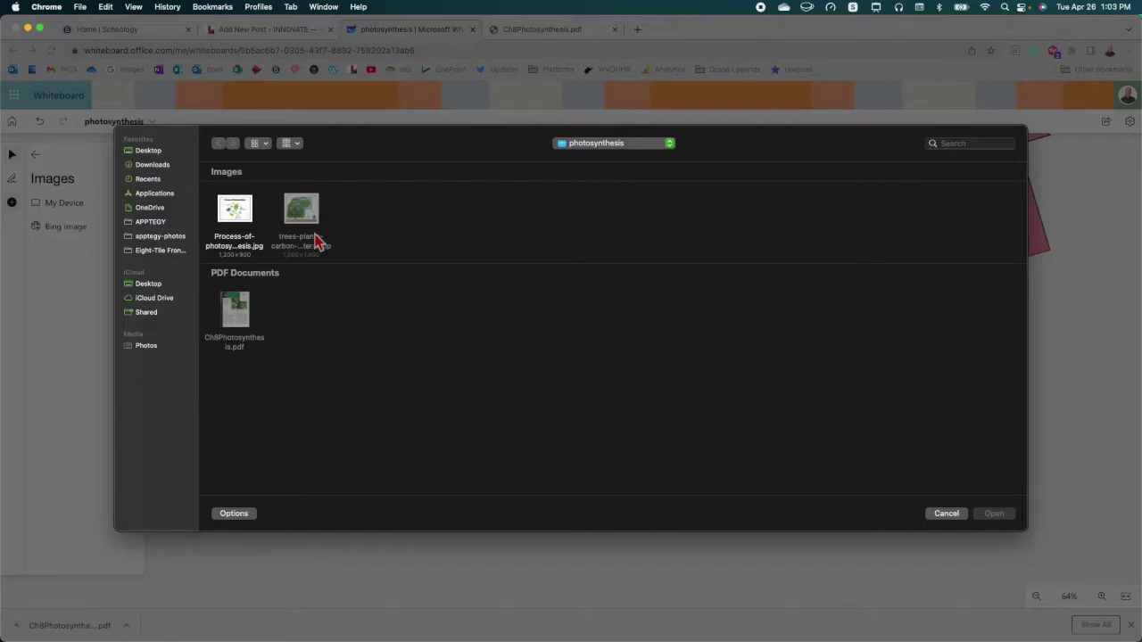
pyautogui.click(234, 209)
pyautogui.click(995, 515)
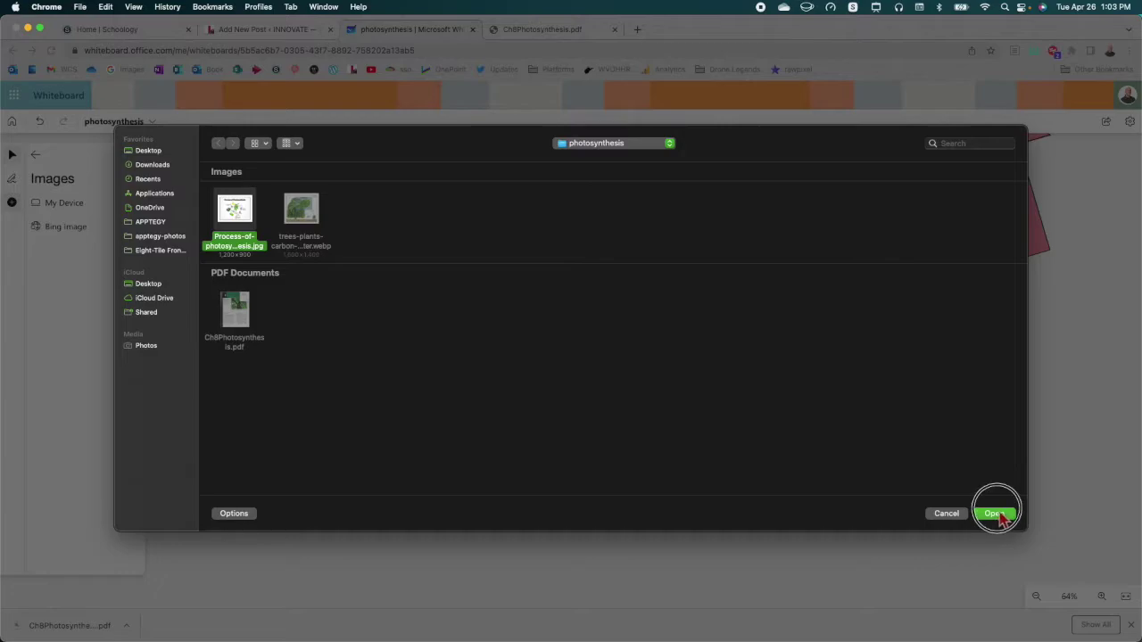
# - Move the Process of Photosynthesis image beneath the yellow note grid and enlarge it to fill most of the visible canvas
pyautogui.moveTo(640, 385); pyautogui.dragTo(345, 288)
pyautogui.moveTo(520, 406); pyautogui.dragTo(747, 580)
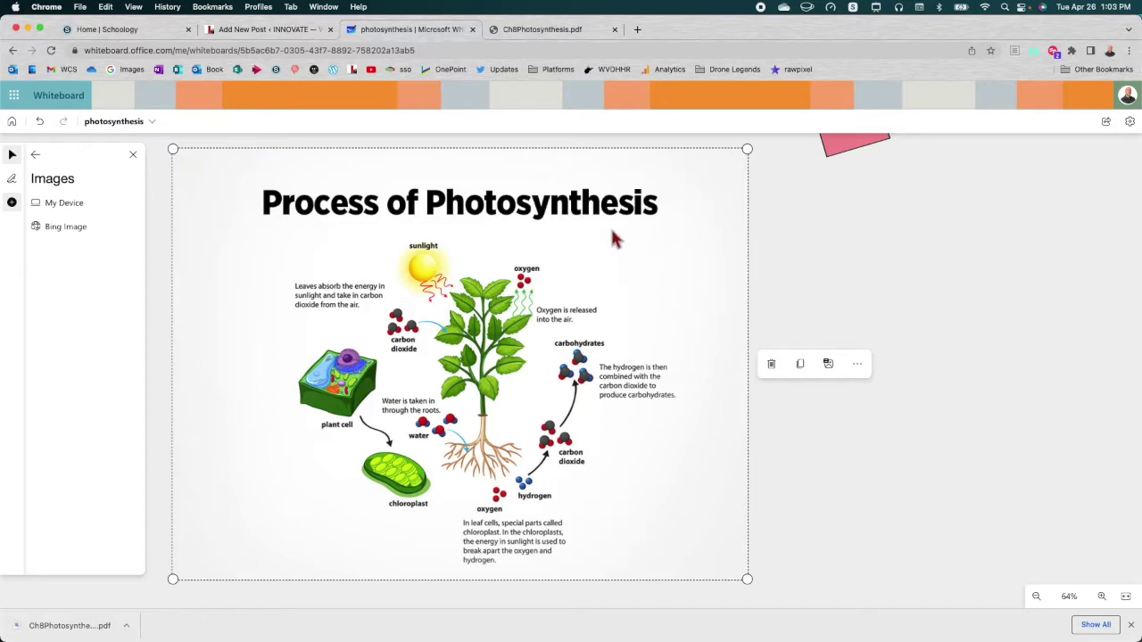
pyautogui.click(39, 158)
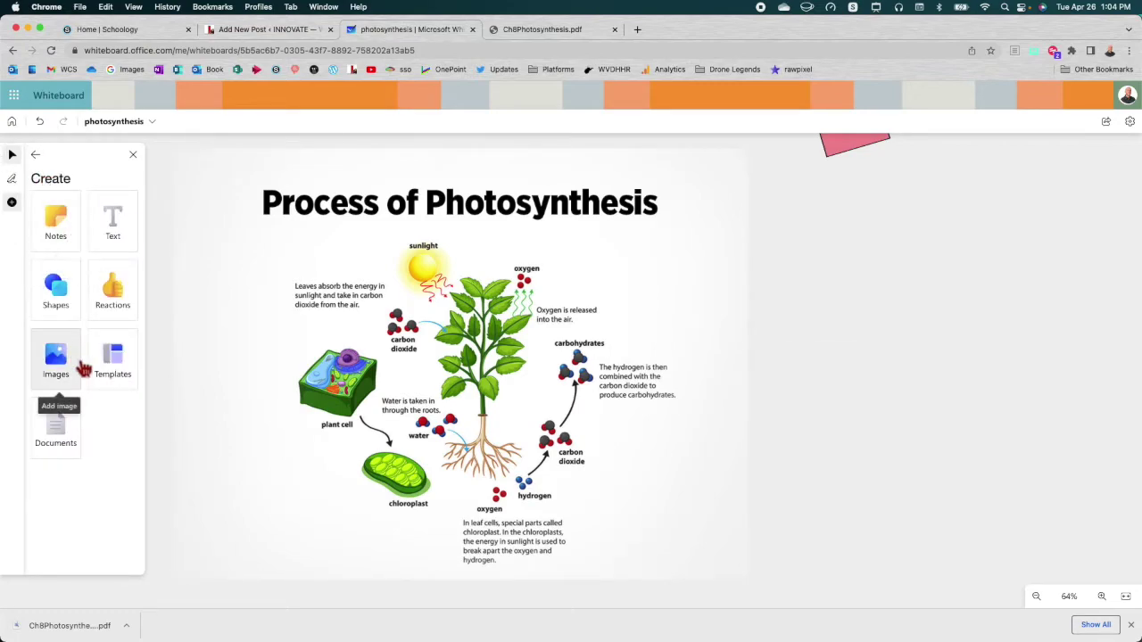
# - Insert the Topic Brainstorm template from the Brainstorming category beside the existing content and enlarge it to span most of the empty canvas
pyautogui.click(116, 361)
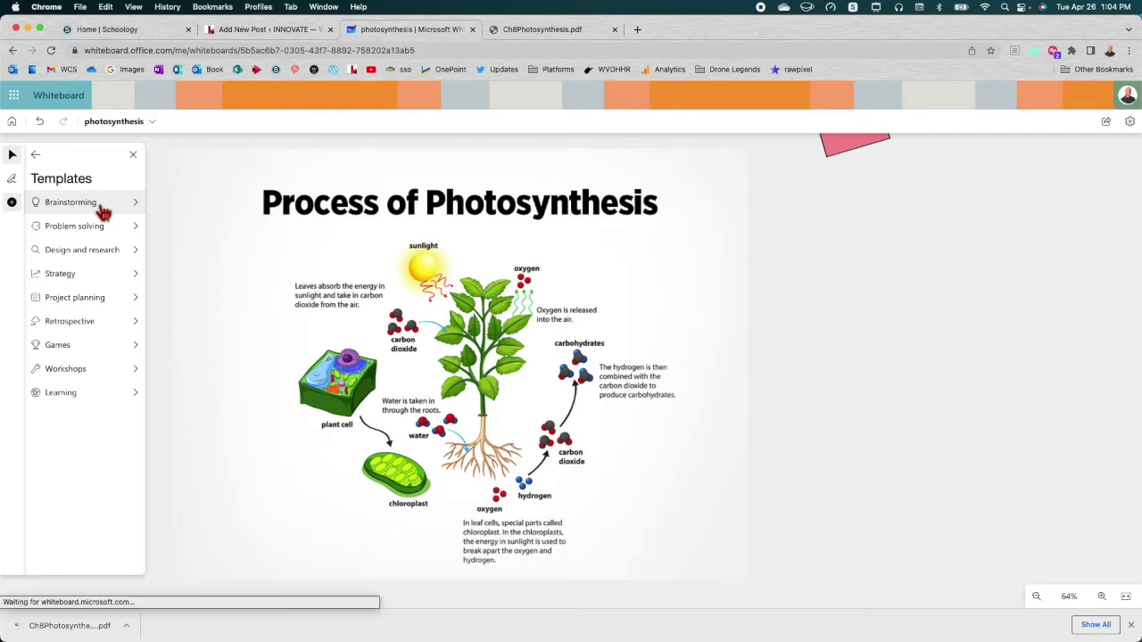
pyautogui.click(102, 209)
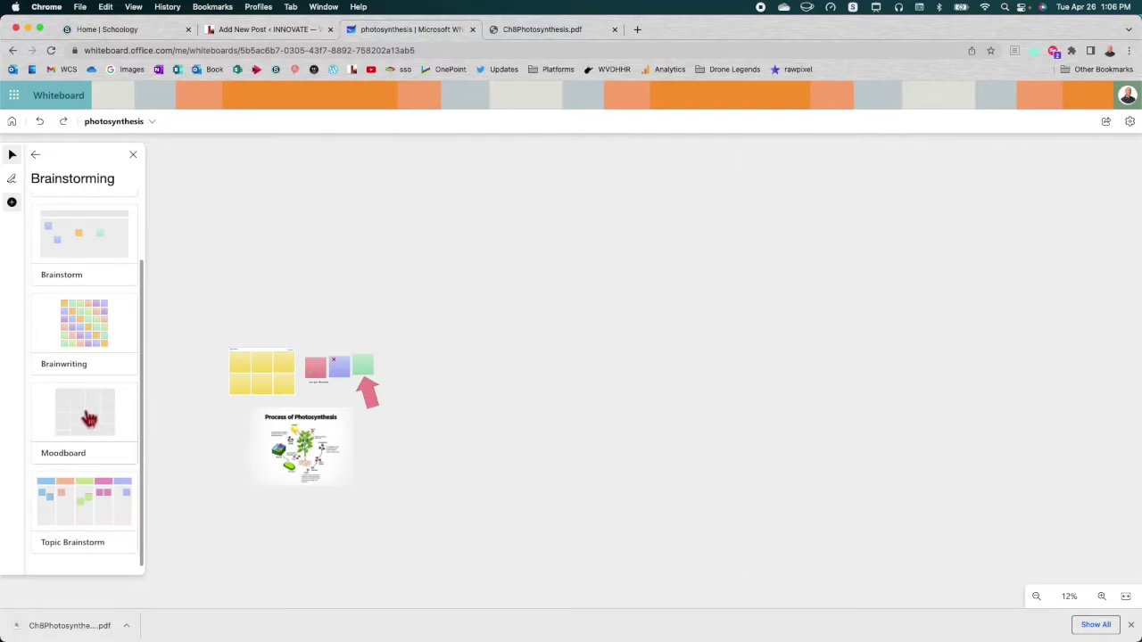
pyautogui.click(82, 519)
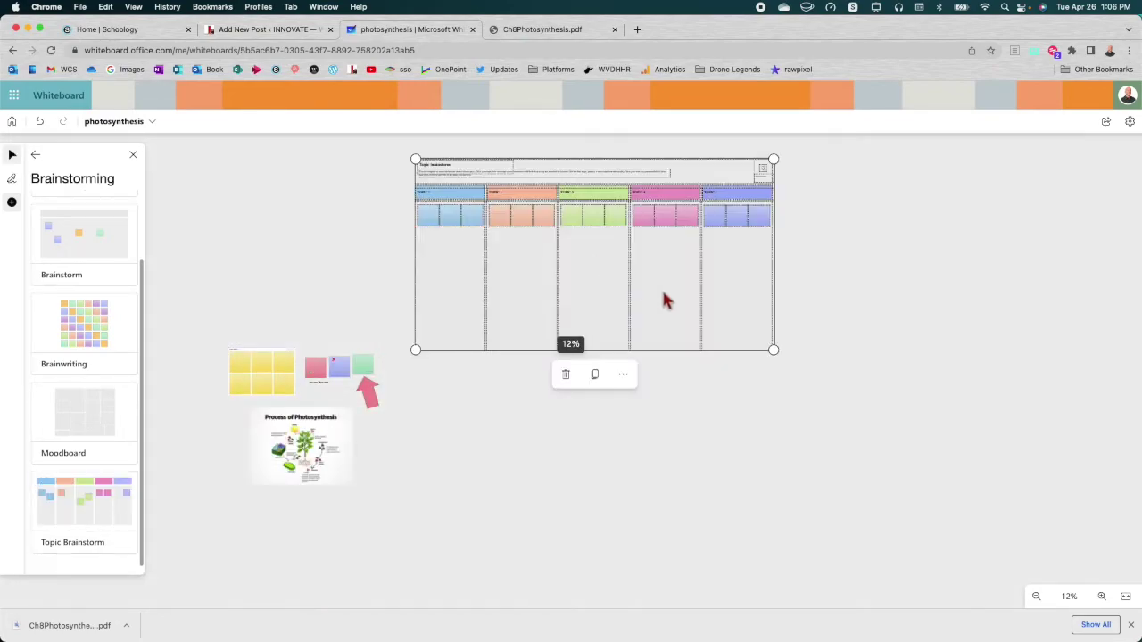
pyautogui.moveTo(773, 355); pyautogui.dragTo(995, 586)
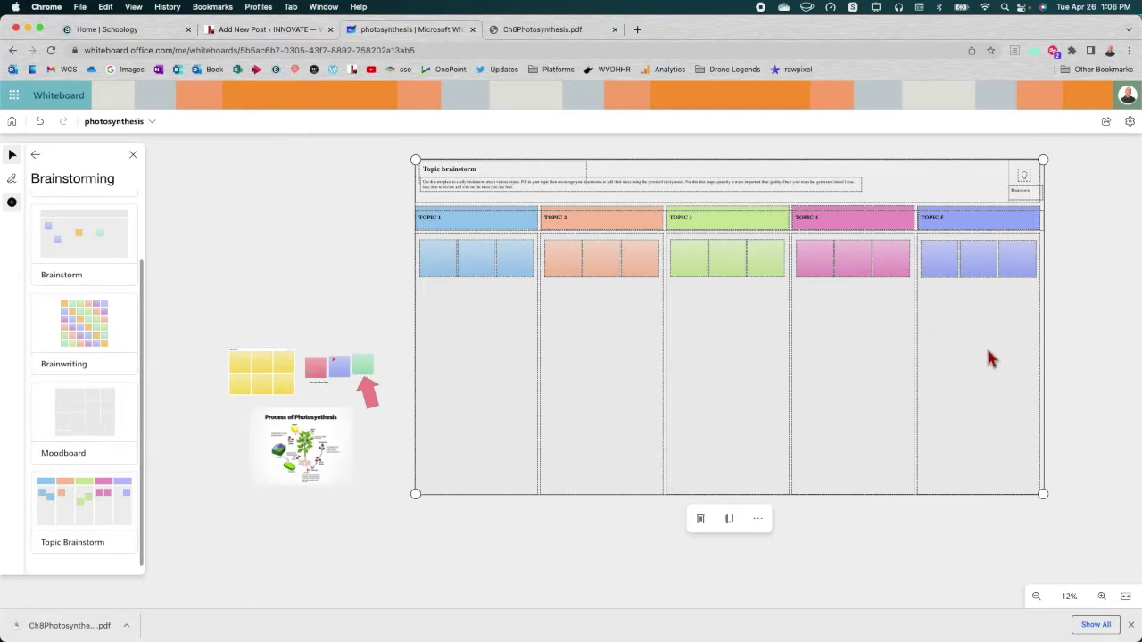
# - Place the Cause and effect diagram template from the Problem solving category above the yellow note grid and shrink it slightly
pyautogui.click(36, 154)
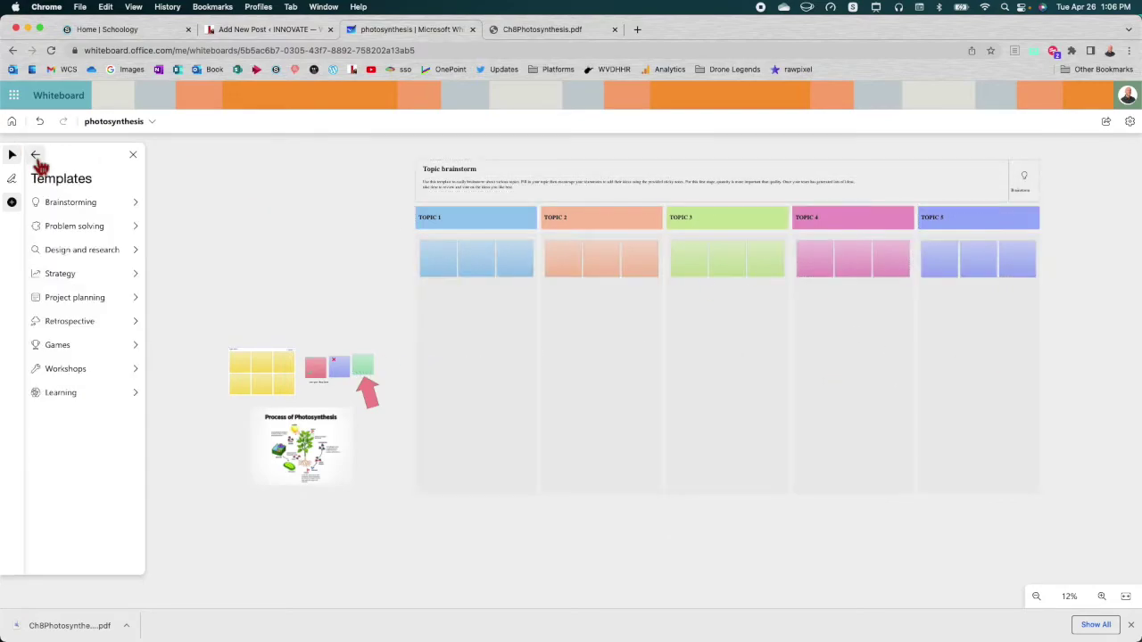
pyautogui.click(85, 228)
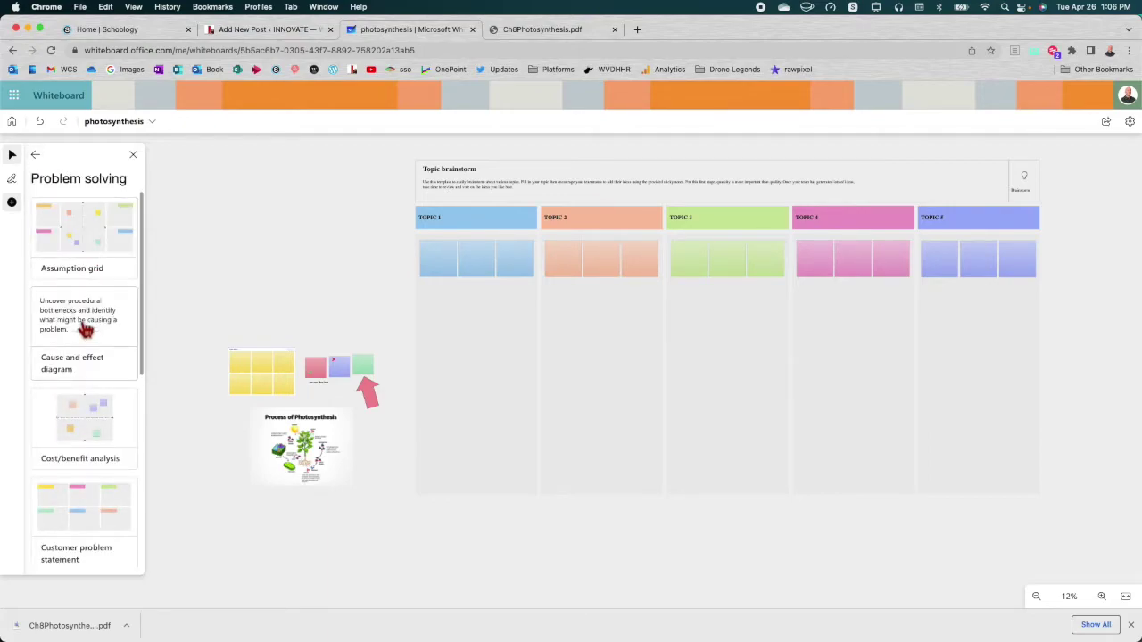
pyautogui.moveTo(113, 326); pyautogui.dragTo(266, 247)
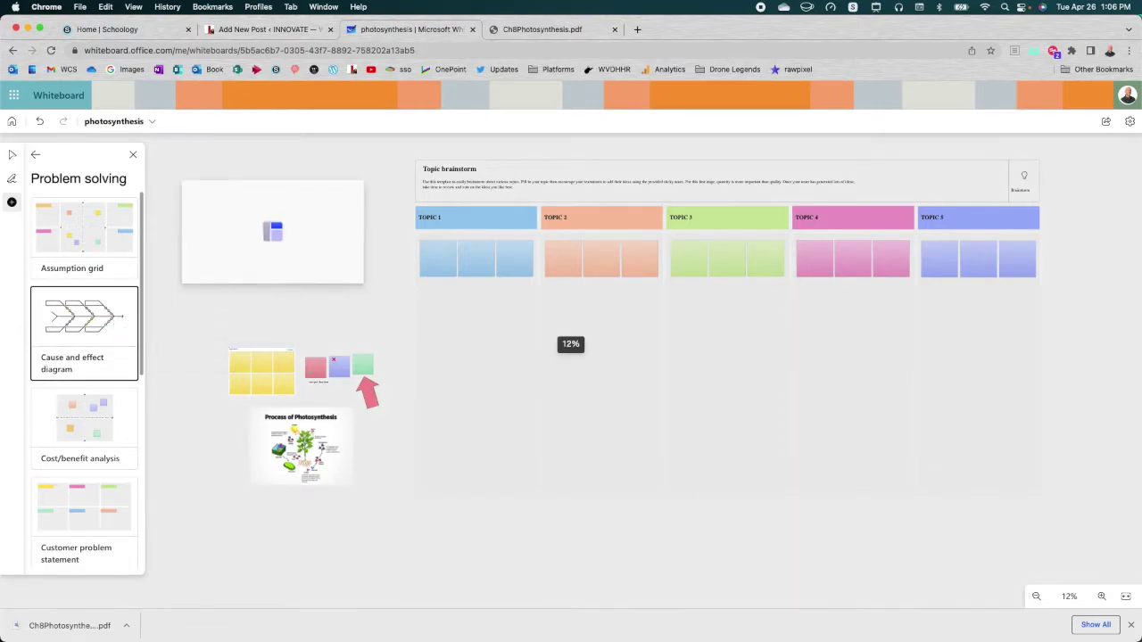
pyautogui.moveTo(365, 277); pyautogui.dragTo(292, 311)
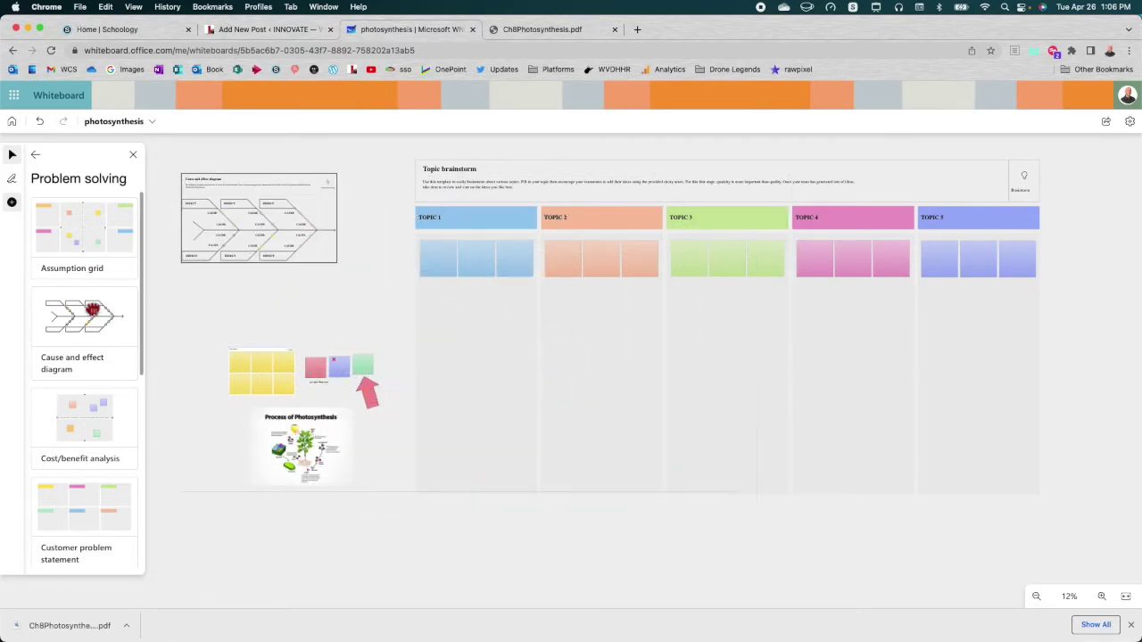
# - Add the Compare and contrast template from the Learning category in the empty area below the photosynthesis image and enlarge it
pyautogui.click(34, 155)
pyautogui.click(71, 394)
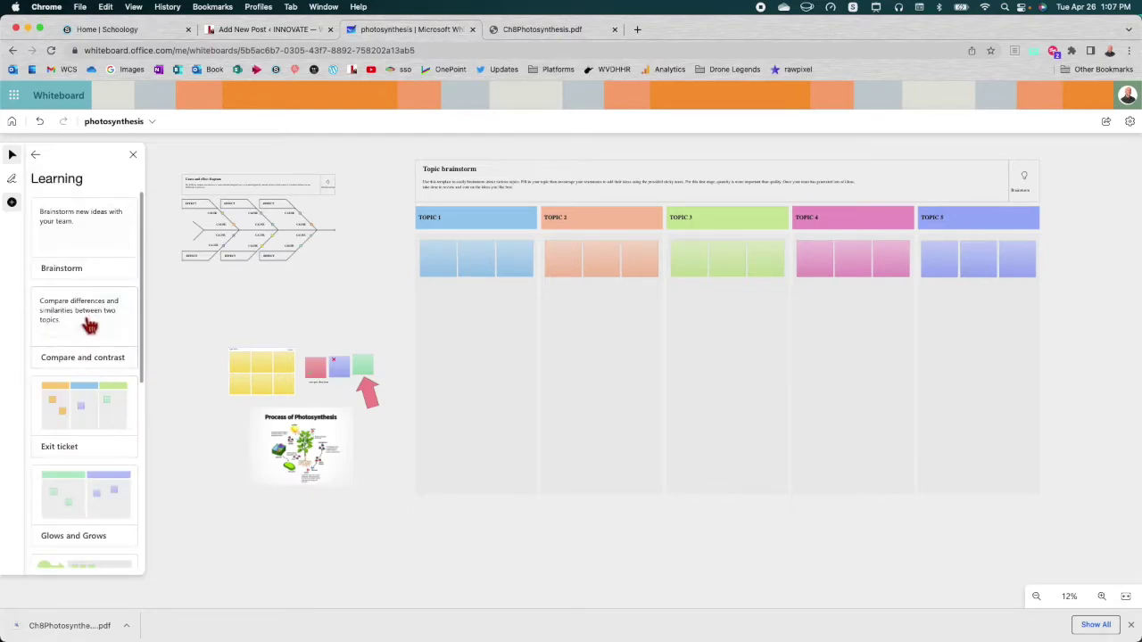
pyautogui.scroll(-4, 479, 420)
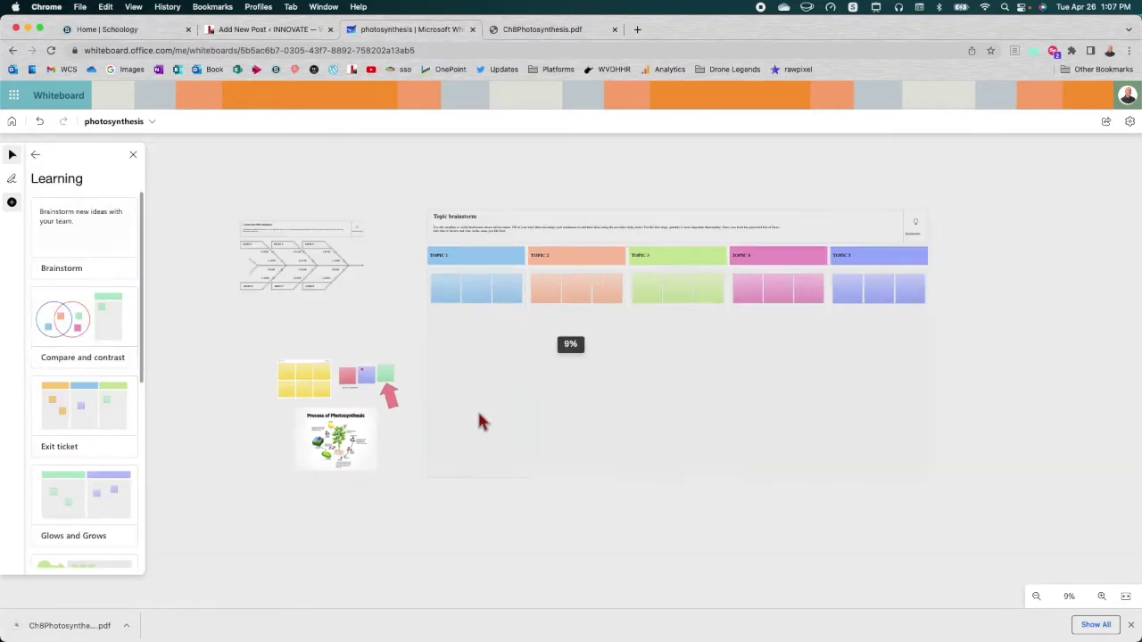
pyautogui.moveTo(469, 520); pyautogui.dragTo(375, 247)
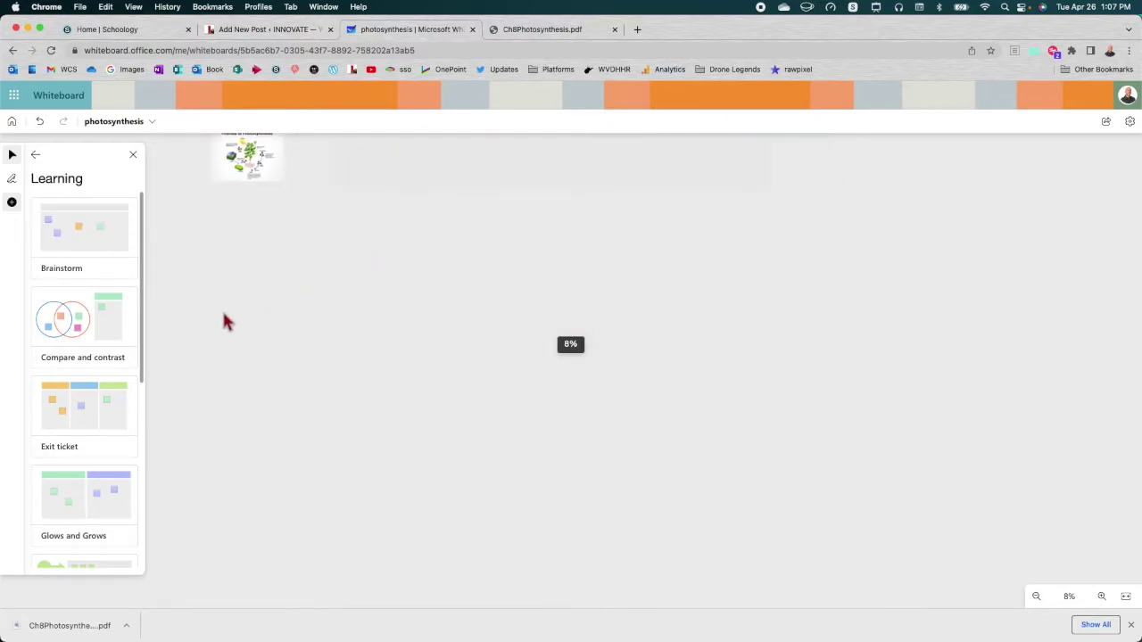
pyautogui.click(79, 333)
pyautogui.moveTo(78, 333); pyautogui.dragTo(314, 285)
pyautogui.moveTo(385, 303); pyautogui.dragTo(952, 637)
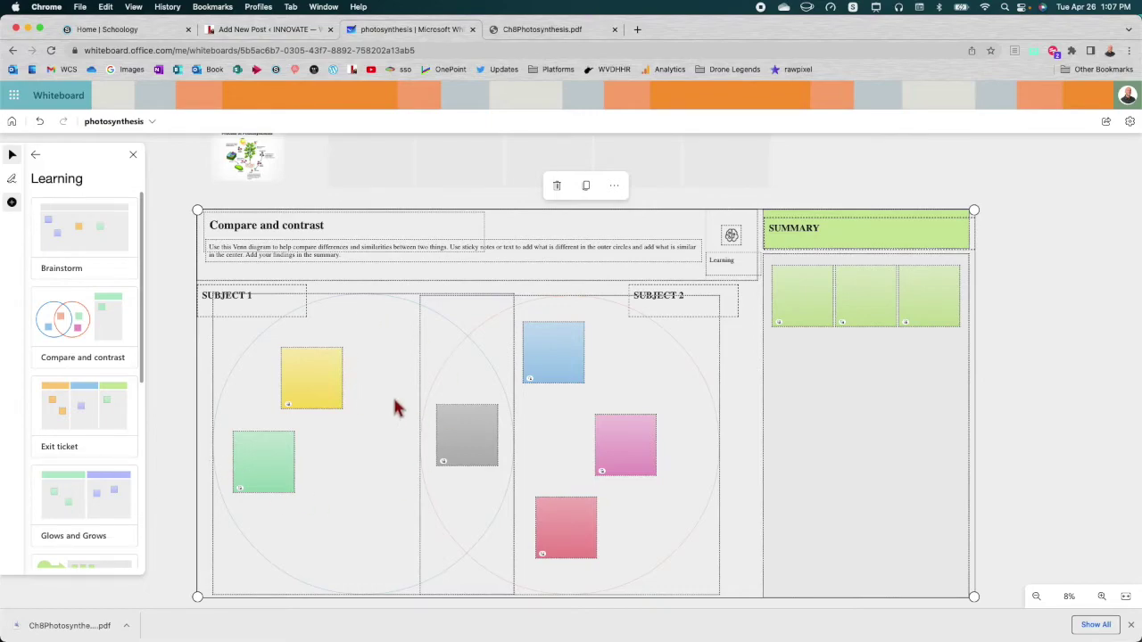
# - Add the Exit ticket learning template to the right of the Compare and contrast diagram at a large size
pyautogui.scroll(-3, 178, 383)
pyautogui.click(87, 402)
pyautogui.moveTo(88, 402); pyautogui.dragTo(1080, 601)
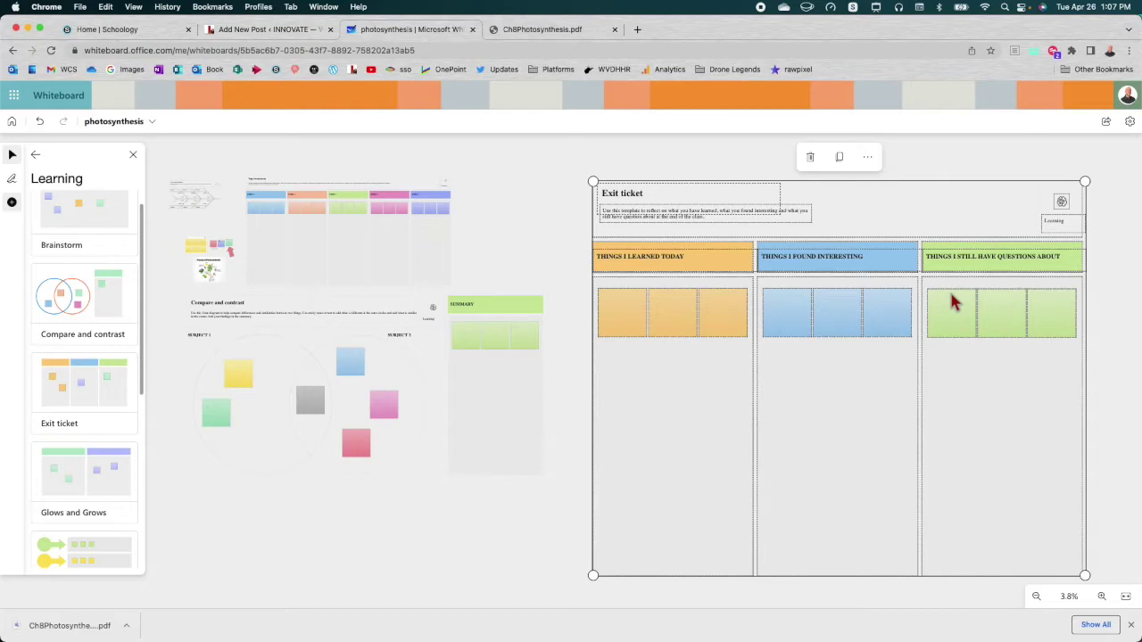
# - Insert only the second page of Ch8Photosynthesis.pdf as a document from the photosynthesis folder in My files
pyautogui.click(36, 156)
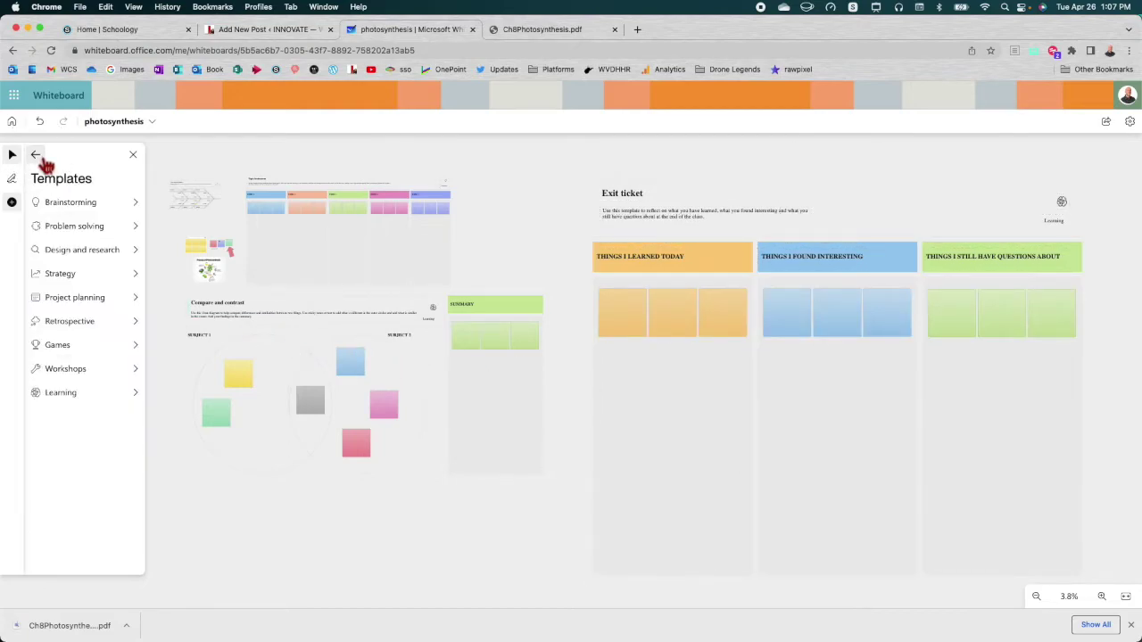
pyautogui.click(41, 159)
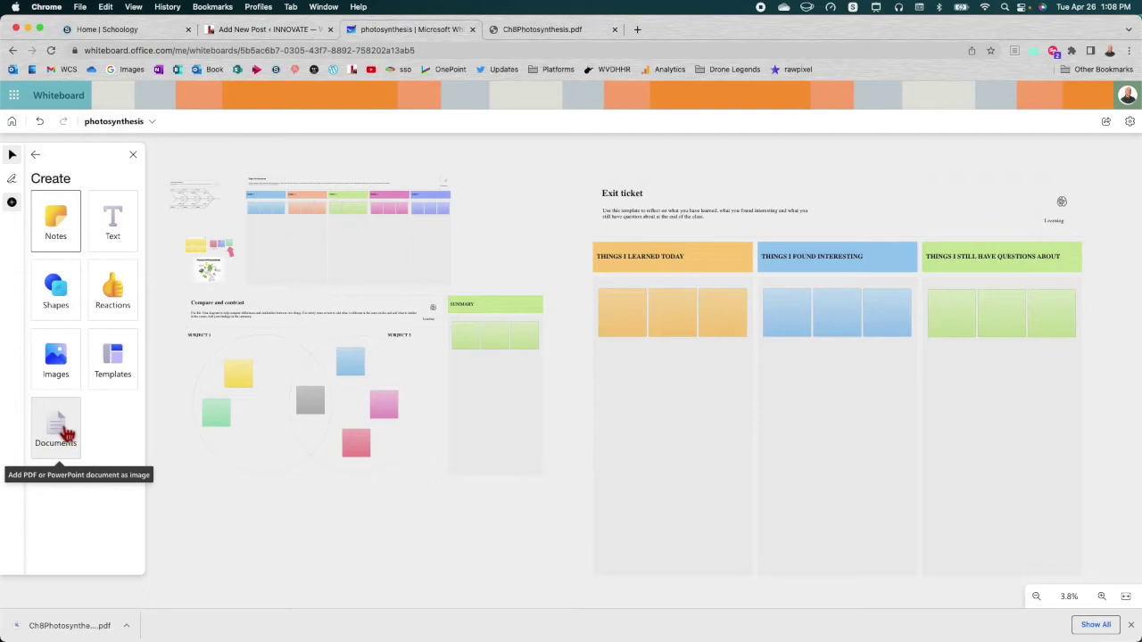
pyautogui.click(66, 435)
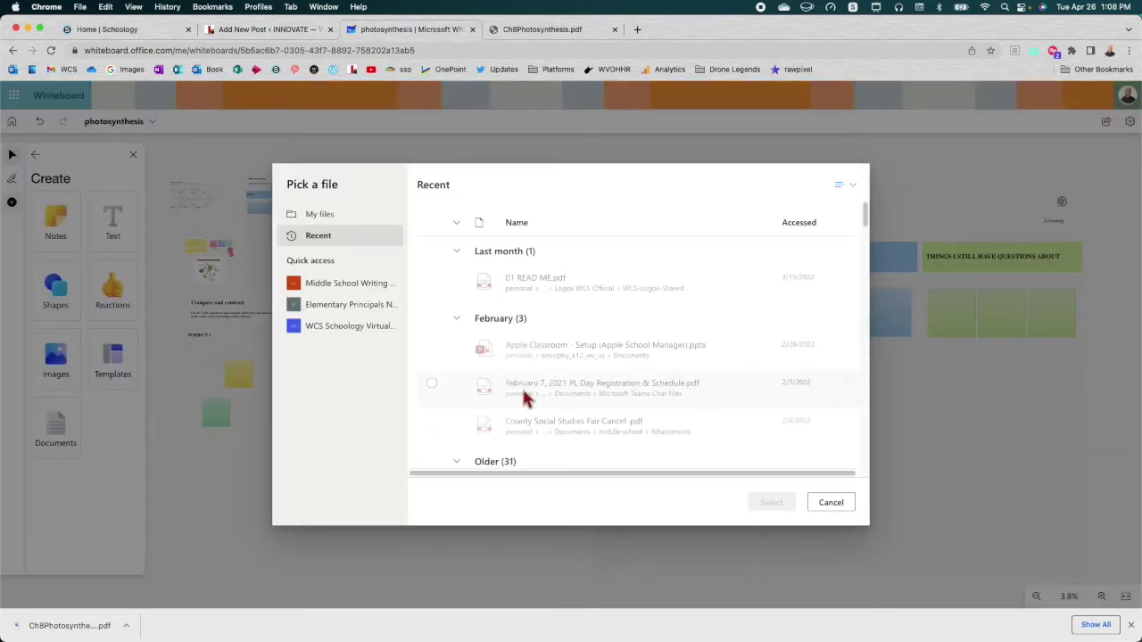
pyautogui.click(336, 223)
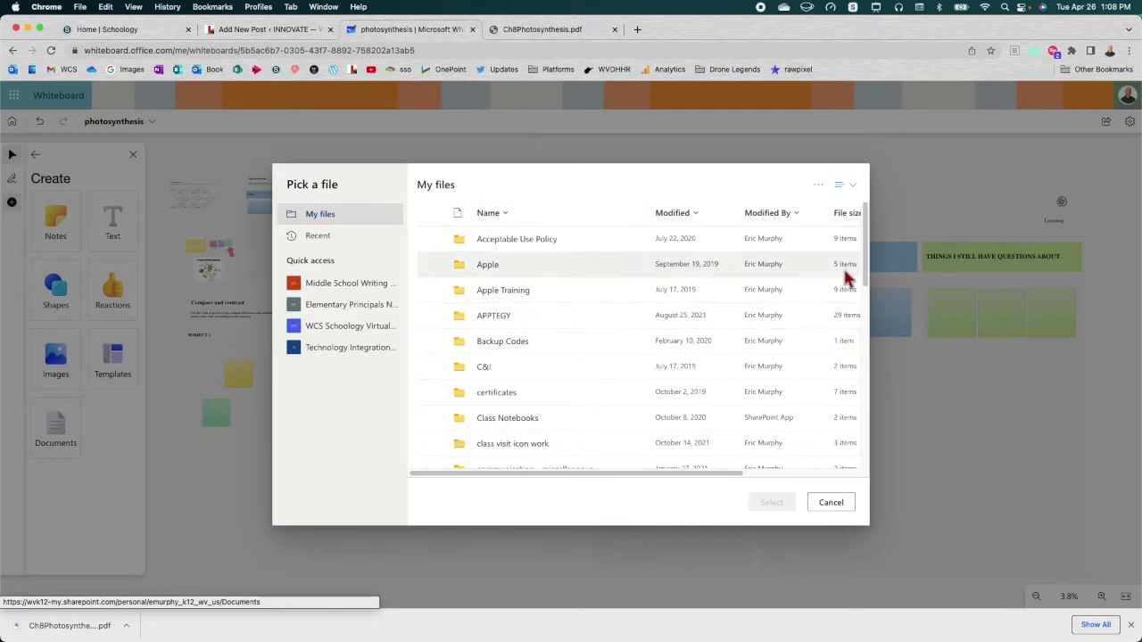
pyautogui.moveTo(863, 242); pyautogui.dragTo(863, 461)
pyautogui.click(513, 343)
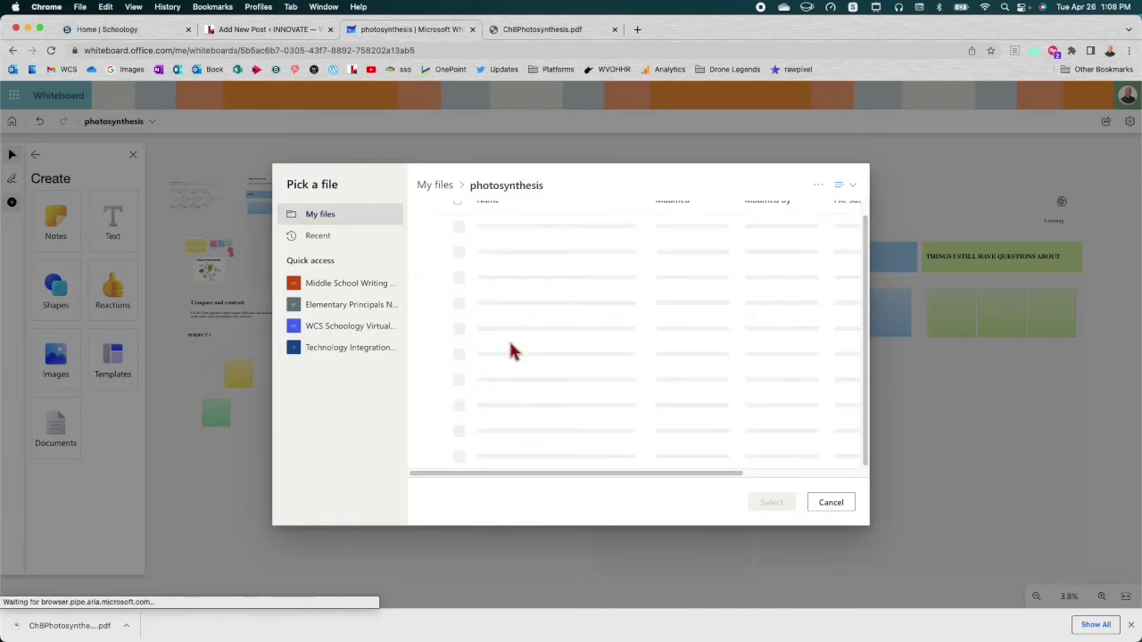
pyautogui.click(522, 245)
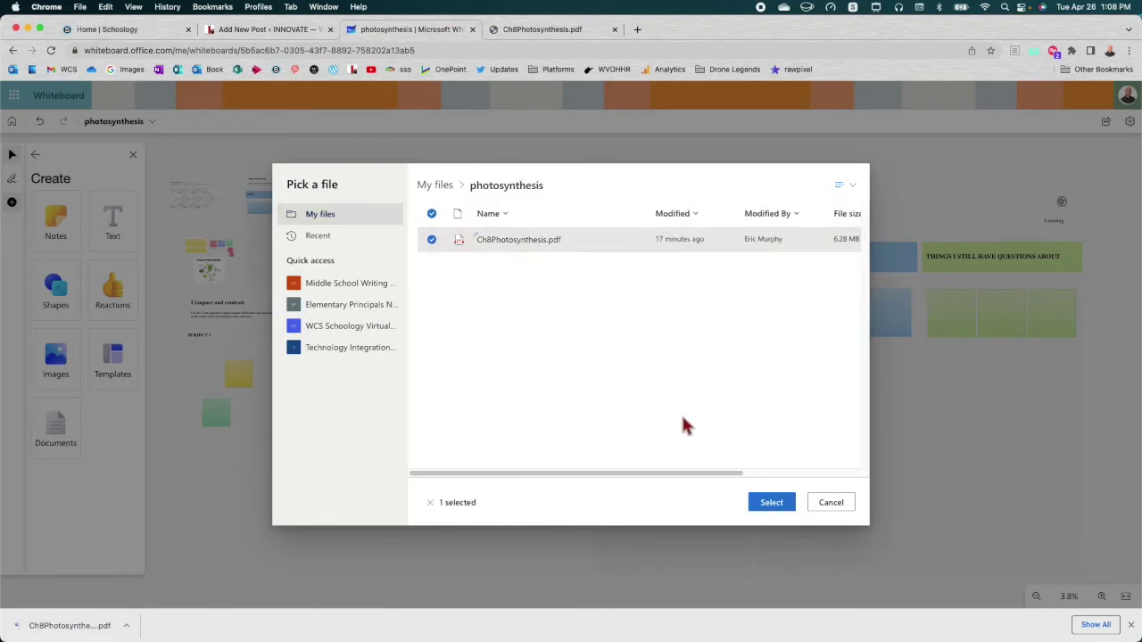
pyautogui.click(770, 505)
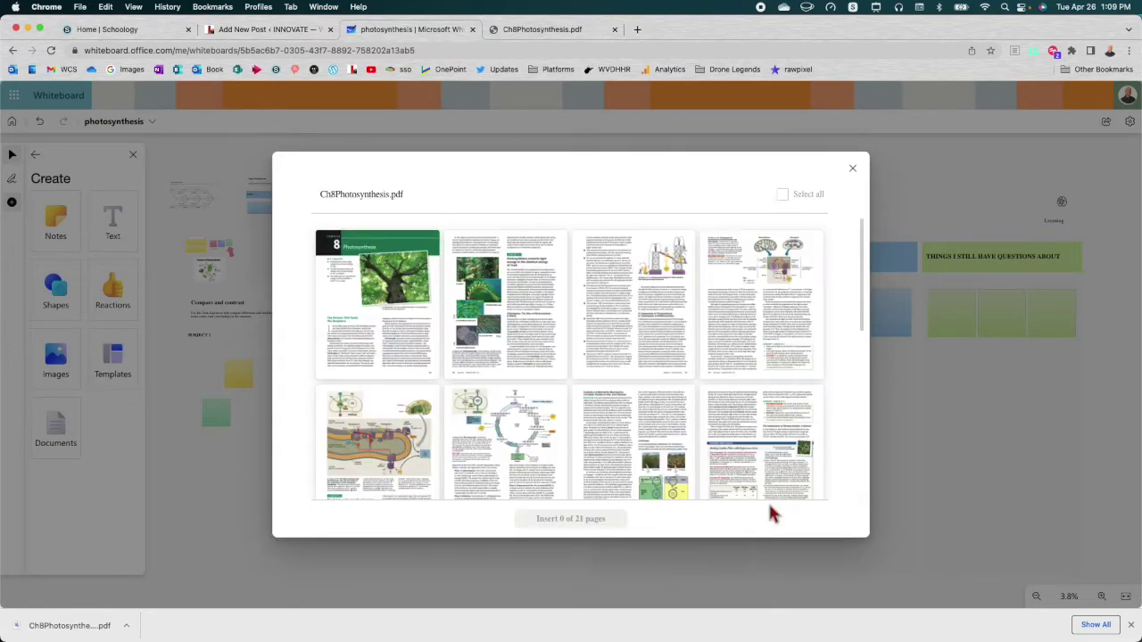
pyautogui.click(524, 307)
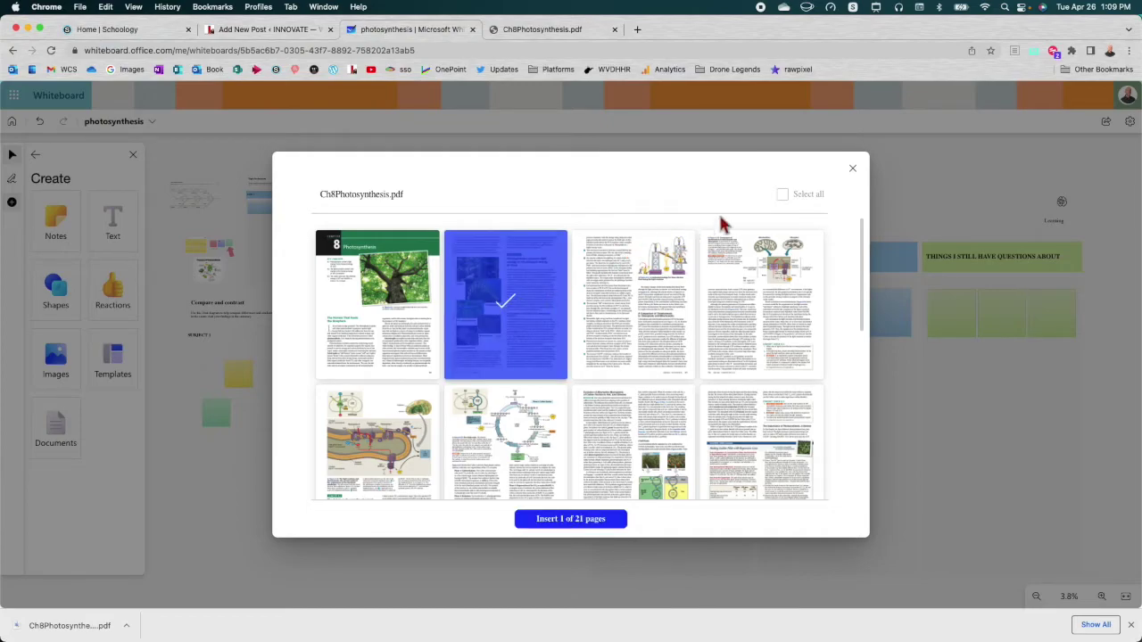
pyautogui.click(572, 524)
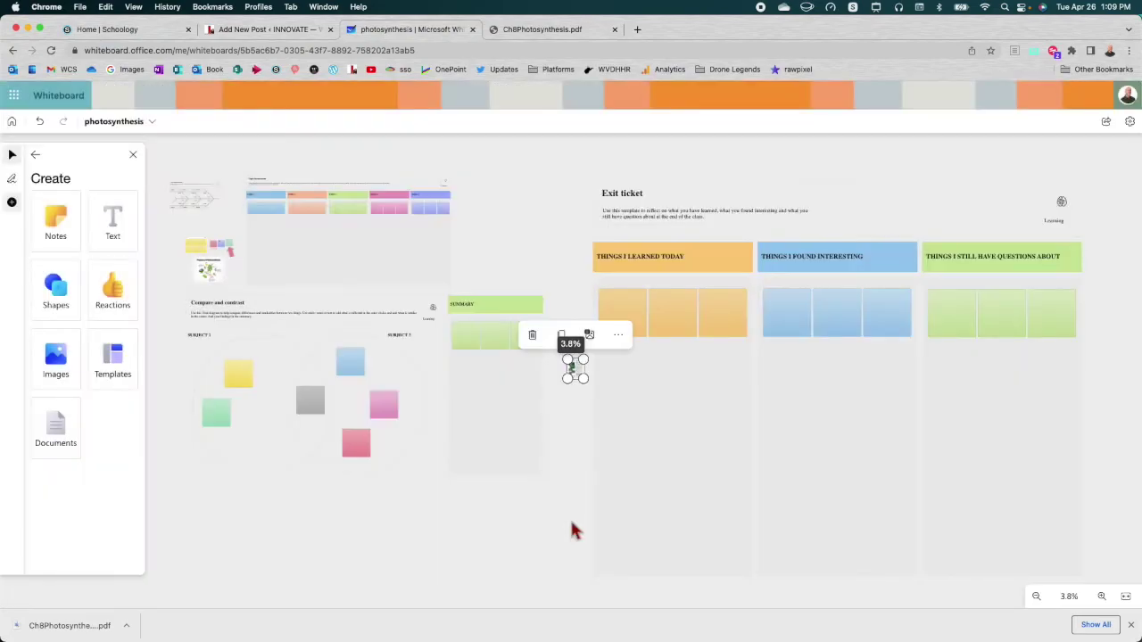
# - Enlarge the inserted PDF page to roughly the width of the Compare and contrast diagram and position it over that diagram
pyautogui.moveTo(574, 369); pyautogui.dragTo(551, 294)
pyautogui.moveTo(517, 254); pyautogui.dragTo(622, 479)
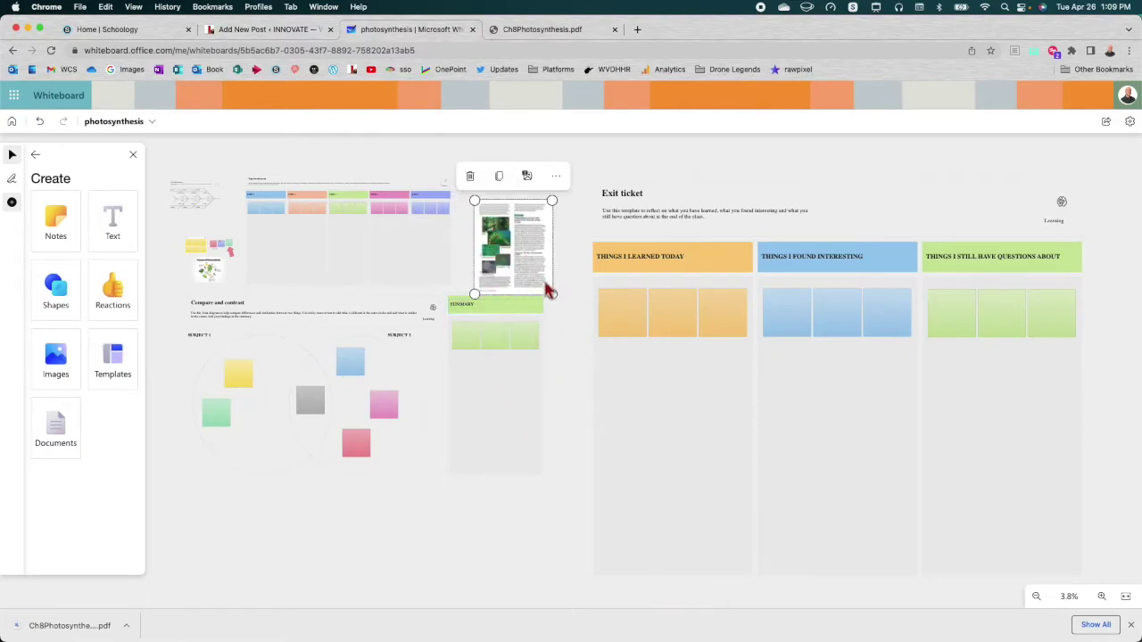
pyautogui.moveTo(553, 295); pyautogui.dragTo(1009, 629)
pyautogui.moveTo(841, 382); pyautogui.dragTo(532, 319)
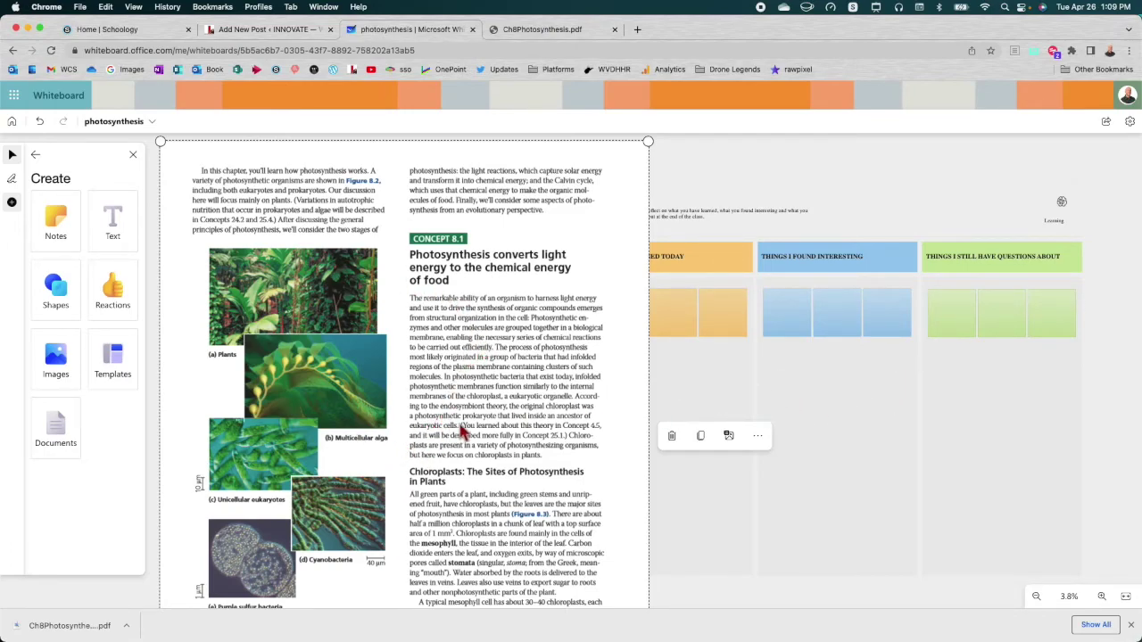
pyautogui.moveTo(648, 143); pyautogui.dragTo(454, 376)
pyautogui.click(485, 323)
# - Move the PDF page off the Compare and contrast diagram into empty canvas well above and left of the other content
pyautogui.scroll(-2, 577, 257)
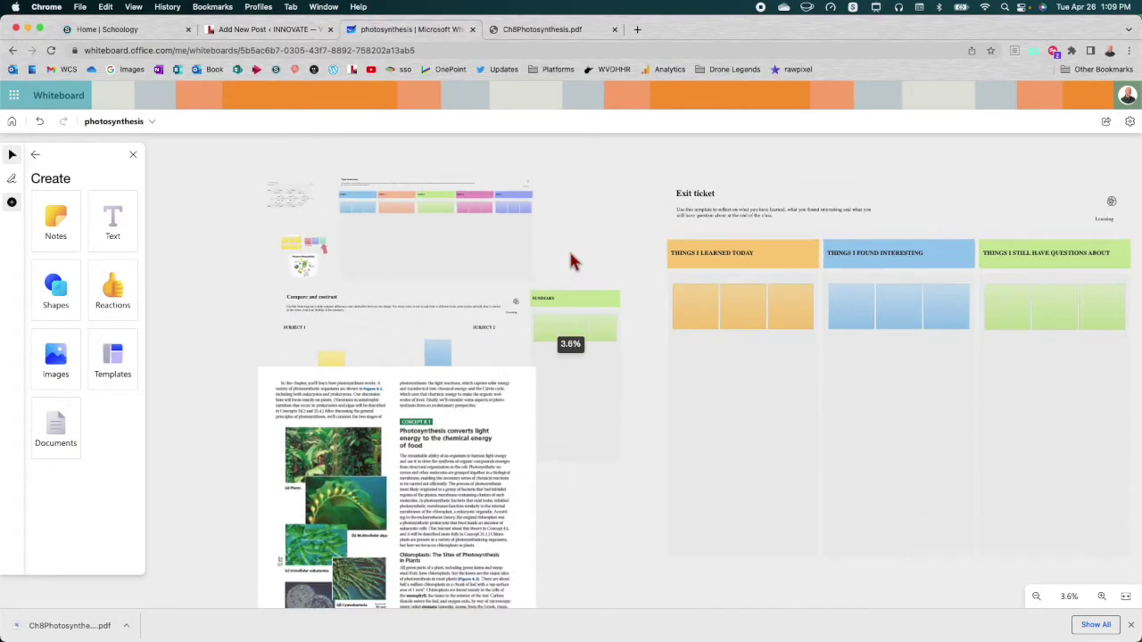
pyautogui.scroll(2, 571, 262)
pyautogui.scroll(-4, 571, 261)
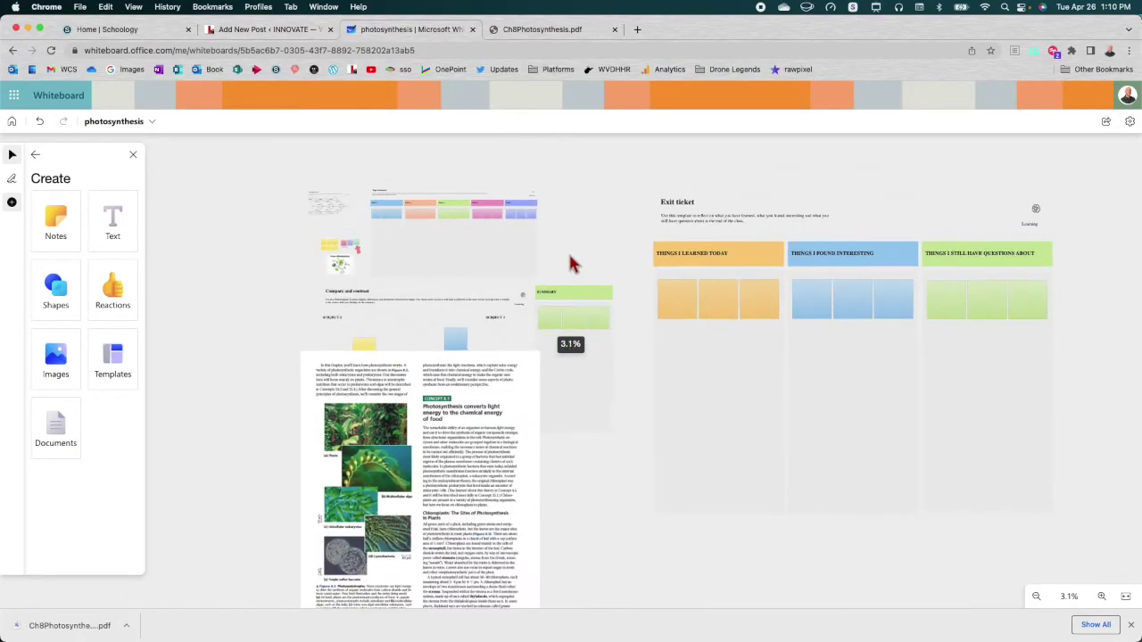
pyautogui.scroll(-2, 571, 264)
pyautogui.moveTo(574, 255); pyautogui.dragTo(1044, 467)
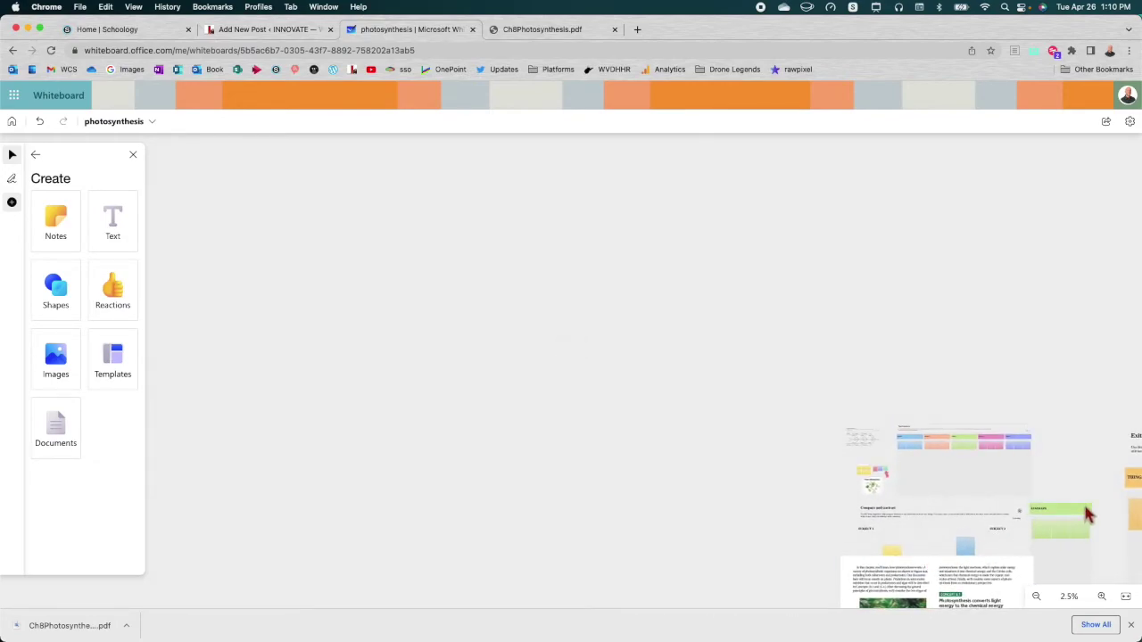
pyautogui.moveTo(914, 568); pyautogui.dragTo(258, 182)
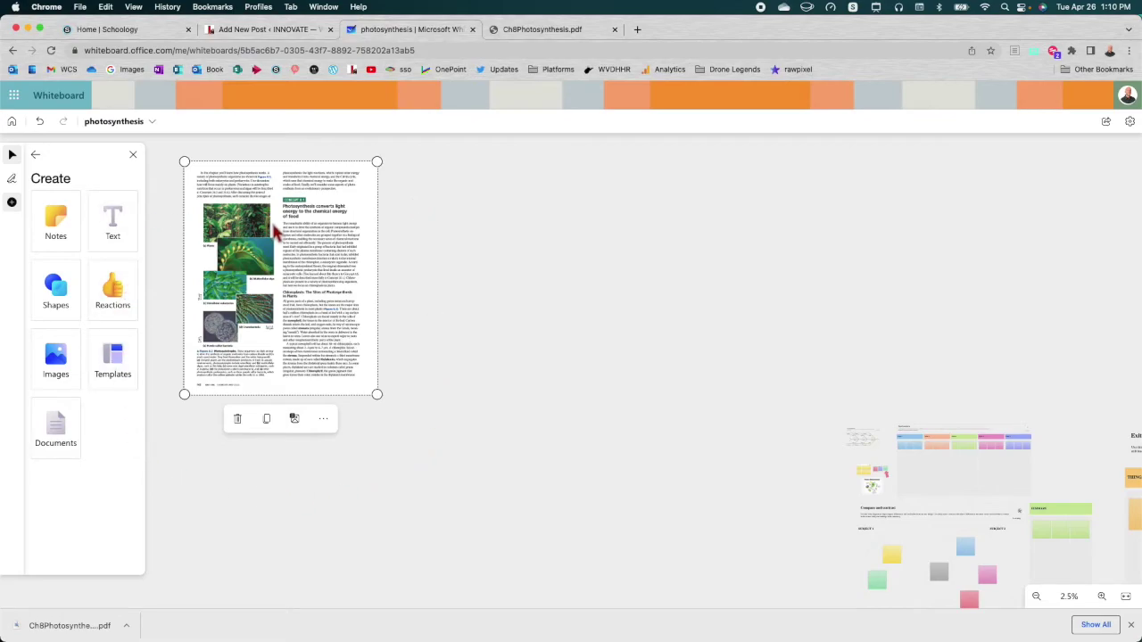
# - Format the whiteboard background with the light purple color
pyautogui.moveTo(703, 409); pyautogui.dragTo(193, 360)
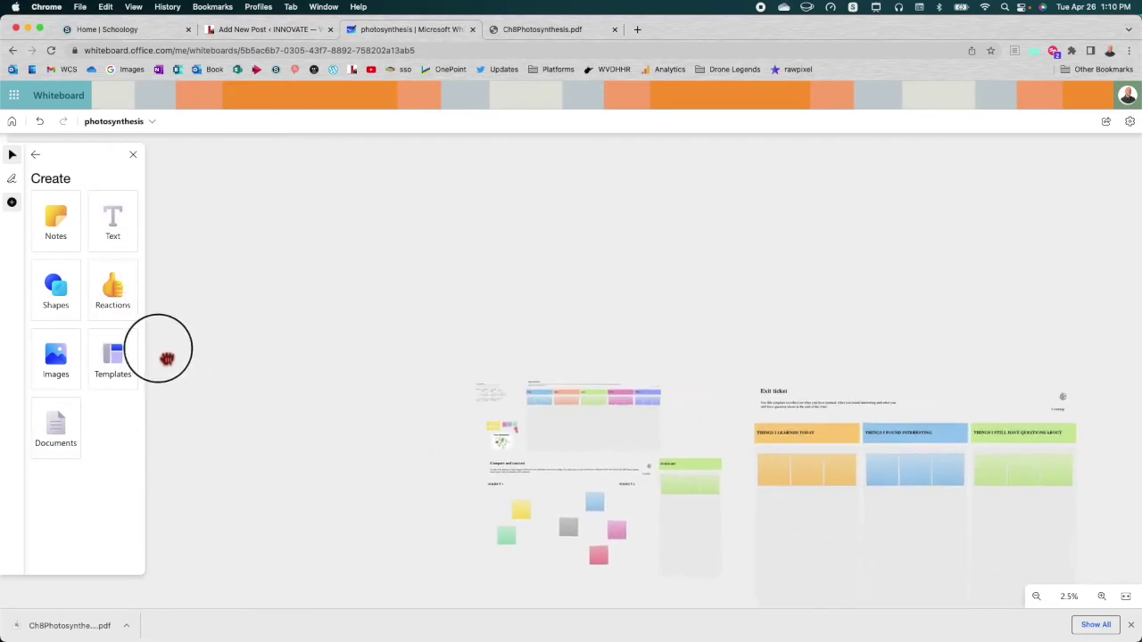
pyautogui.moveTo(943, 339); pyautogui.dragTo(791, 283)
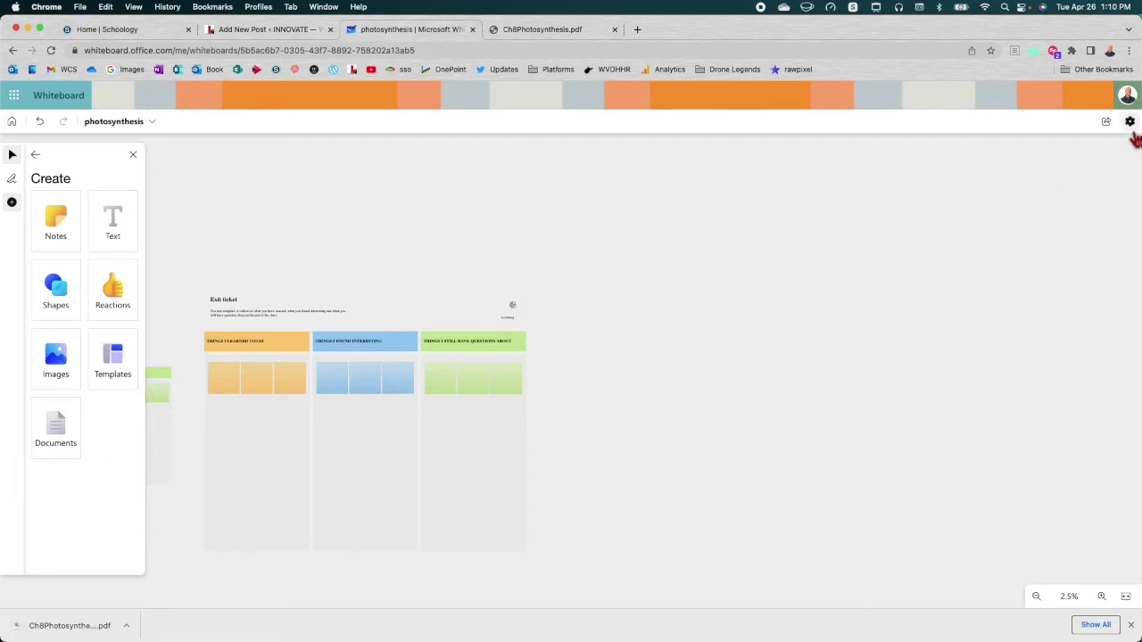
pyautogui.moveTo(345, 264); pyautogui.dragTo(800, 241)
pyautogui.scroll(-2, 800, 246)
pyautogui.scroll(5, 796, 250)
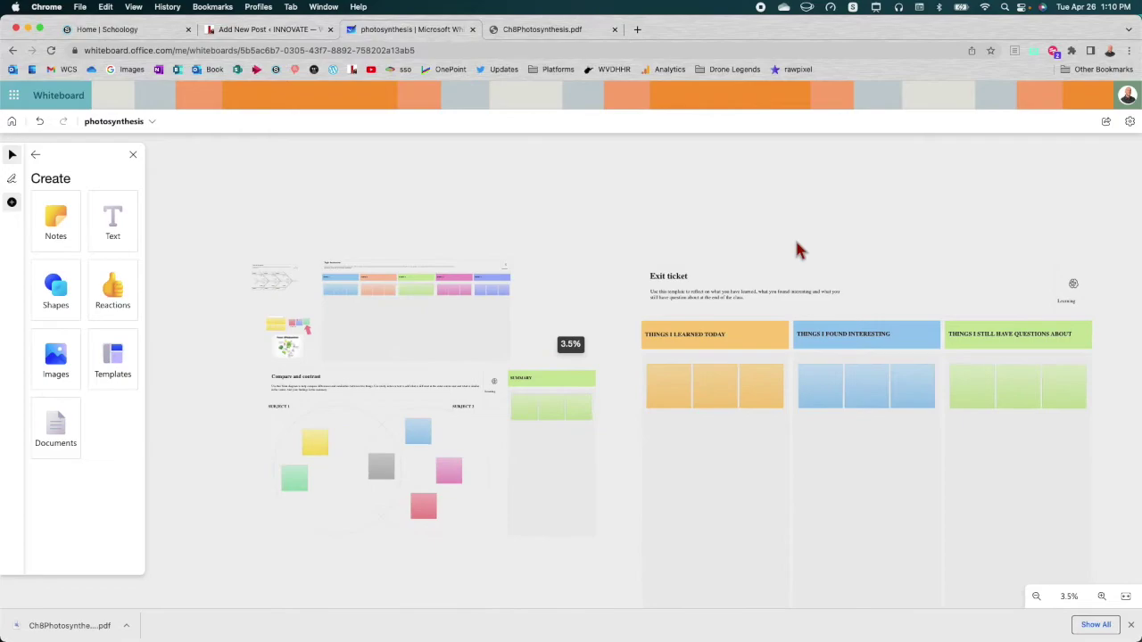
pyautogui.moveTo(609, 242); pyautogui.dragTo(775, 181)
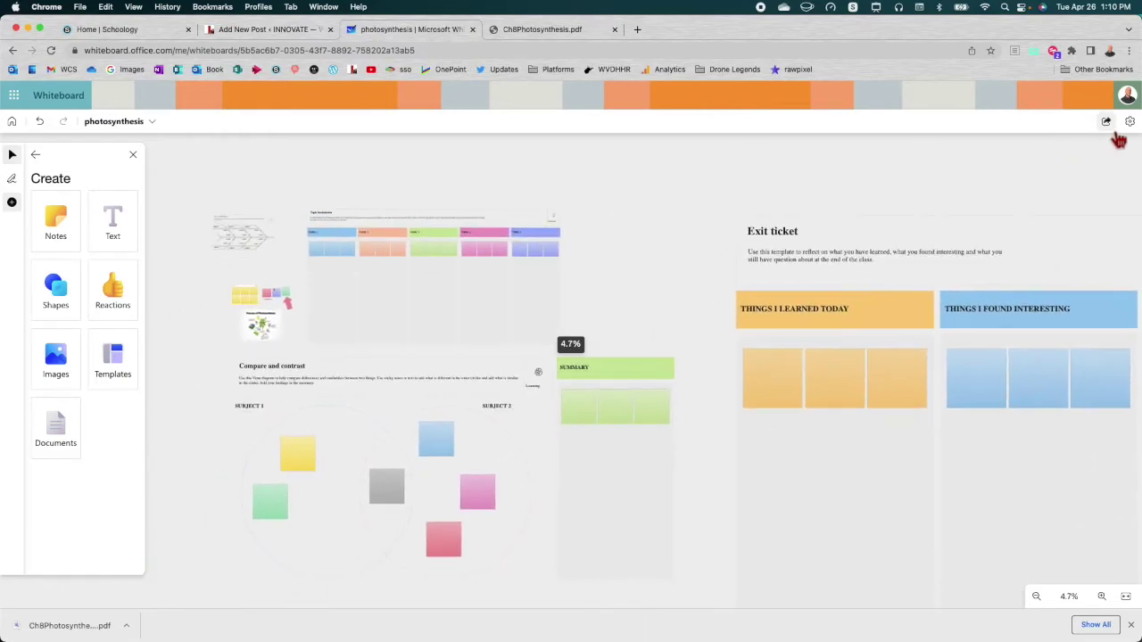
pyautogui.click(1129, 121)
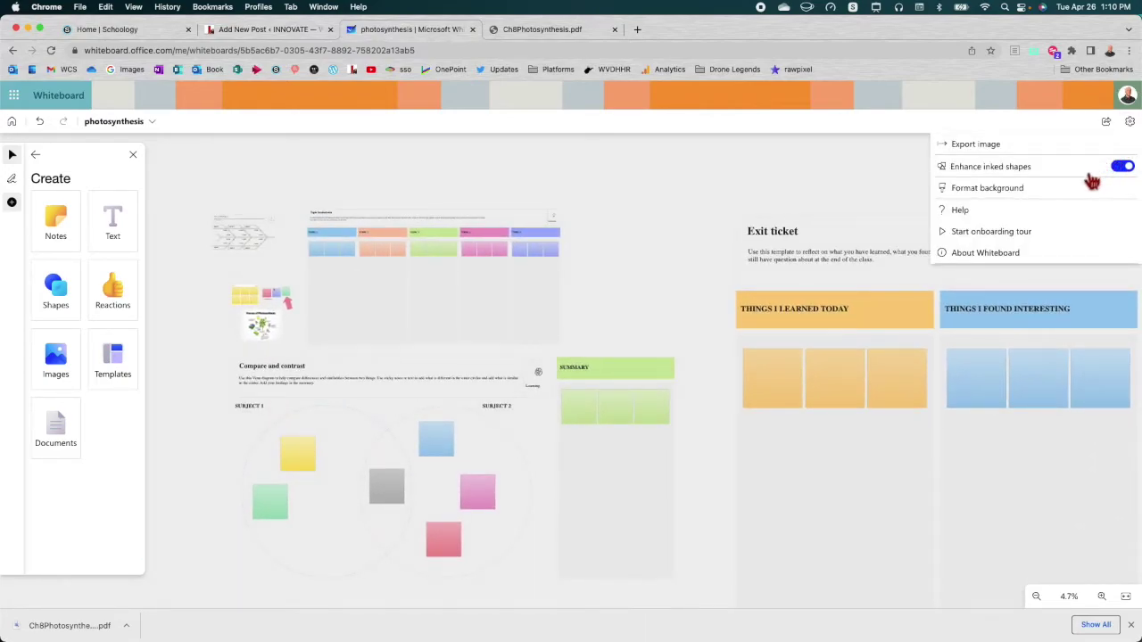
pyautogui.click(986, 188)
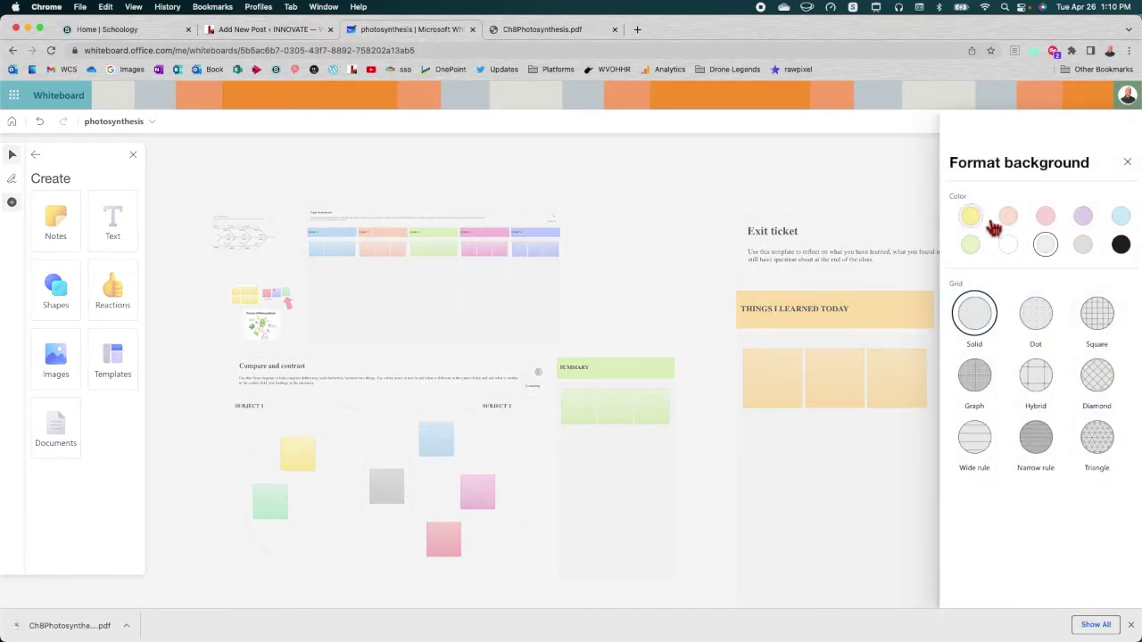
pyautogui.click(1083, 219)
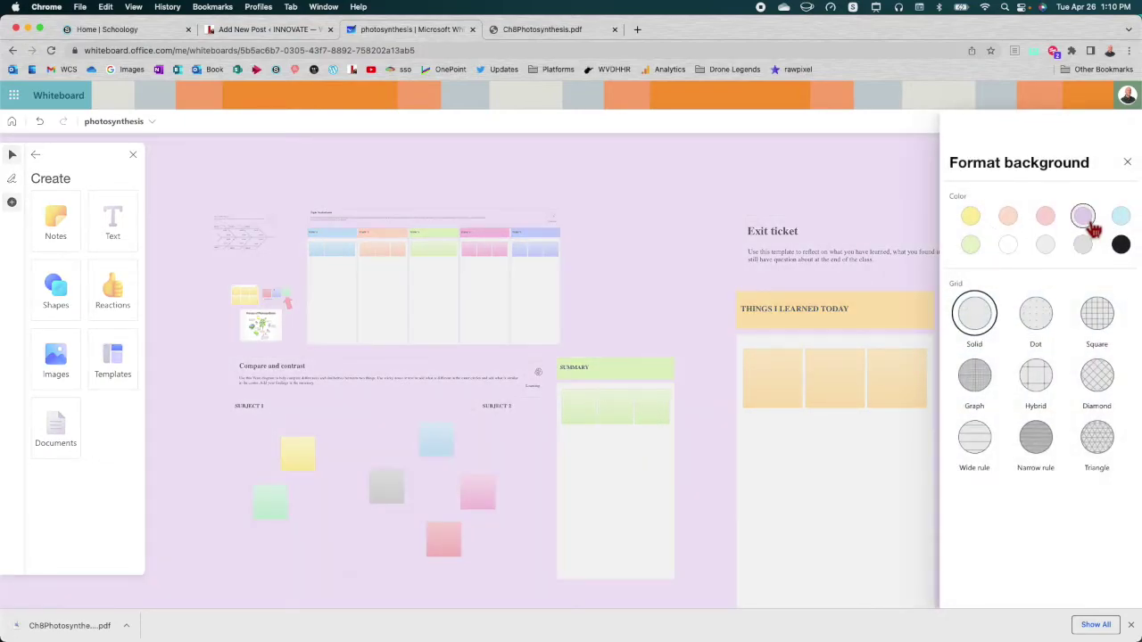
# - Change the whiteboard's background color to light yellow
pyautogui.click(971, 218)
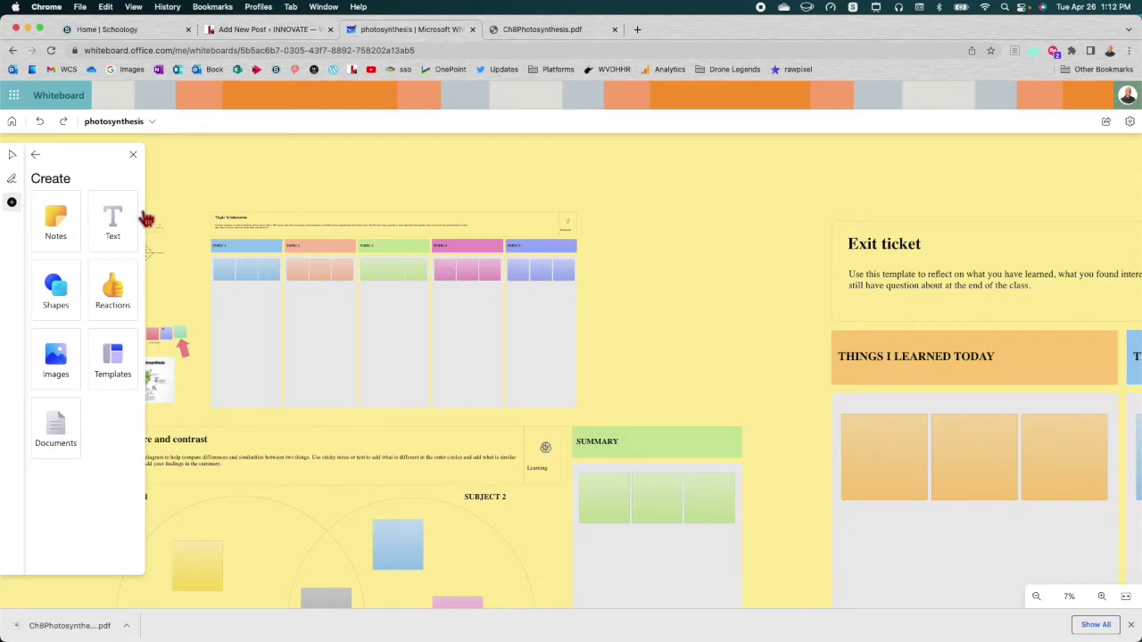
# - Draw a red single-arrow pen line of thickness 6 from beside the Exit ticket template to the TOPIC 5 column, pointing at the column
pyautogui.click(14, 181)
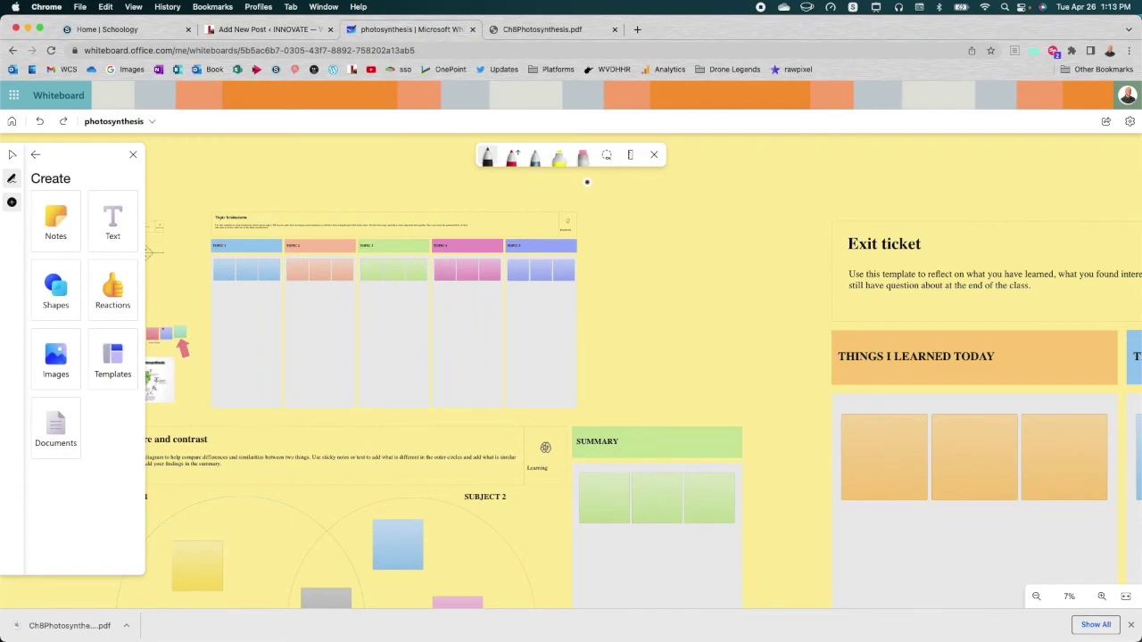
pyautogui.scroll(3, 635, 278)
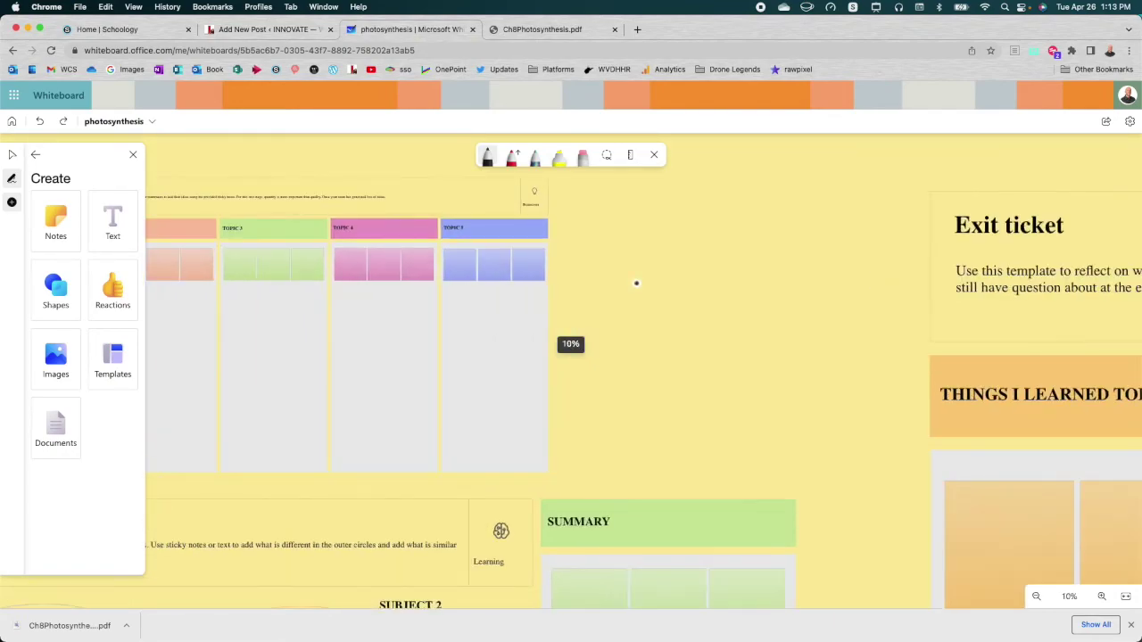
pyautogui.scroll(3, 636, 283)
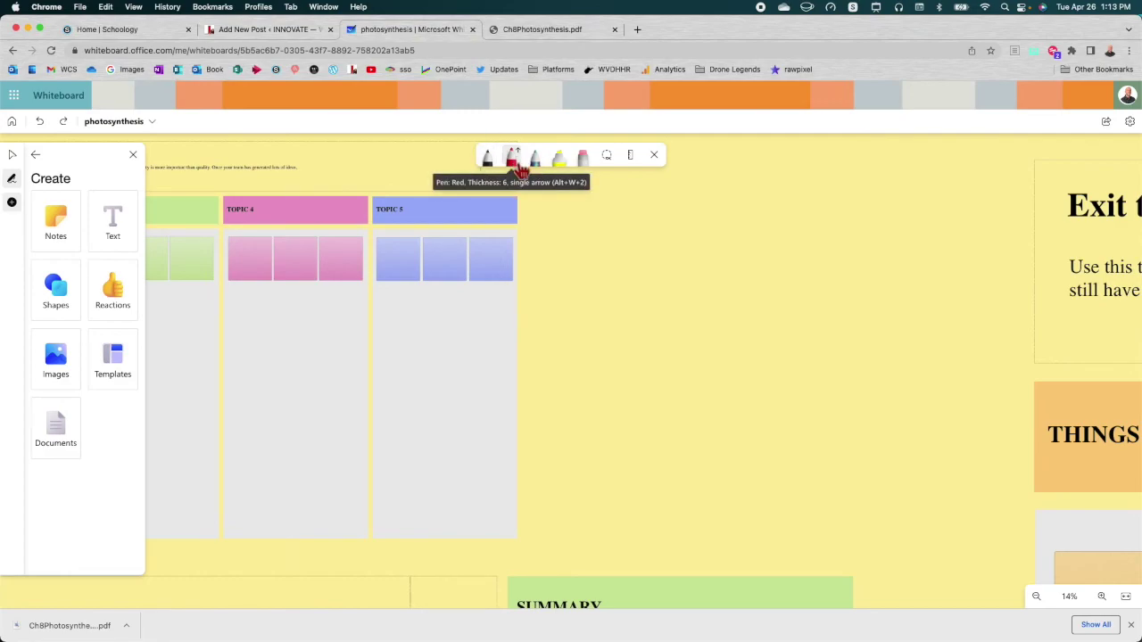
pyautogui.click(515, 162)
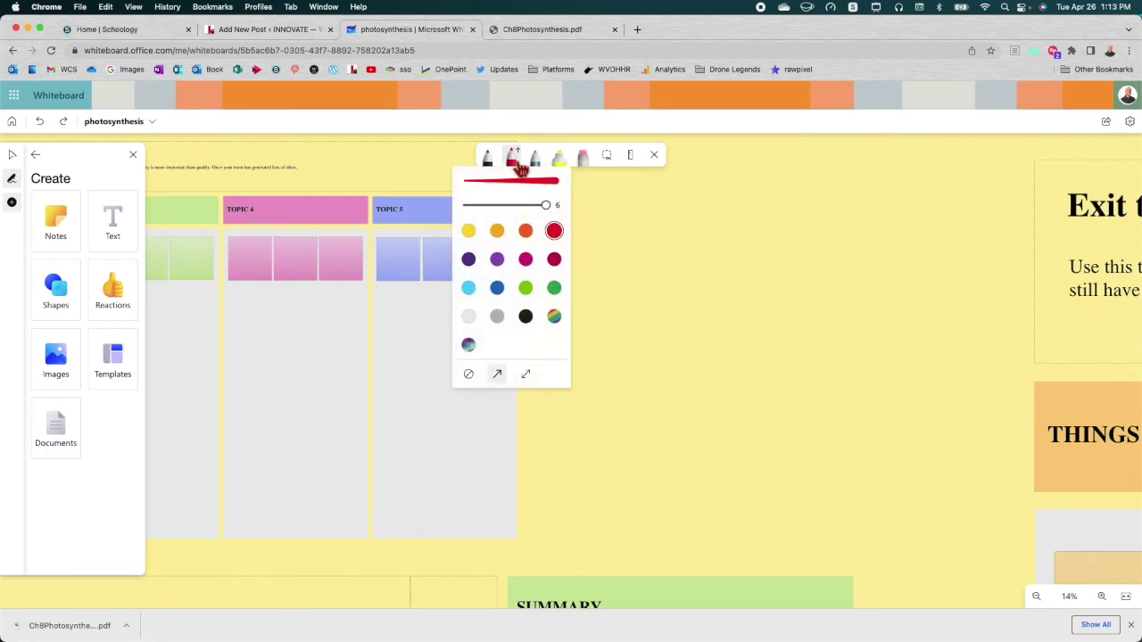
pyautogui.click(501, 377)
pyautogui.moveTo(1003, 290)
pyautogui.mouseDown()
pyautogui.moveTo(764, 291)
pyautogui.moveTo(663, 252)
pyautogui.moveTo(569, 270)
pyautogui.moveTo(540, 307)
pyautogui.mouseUp()
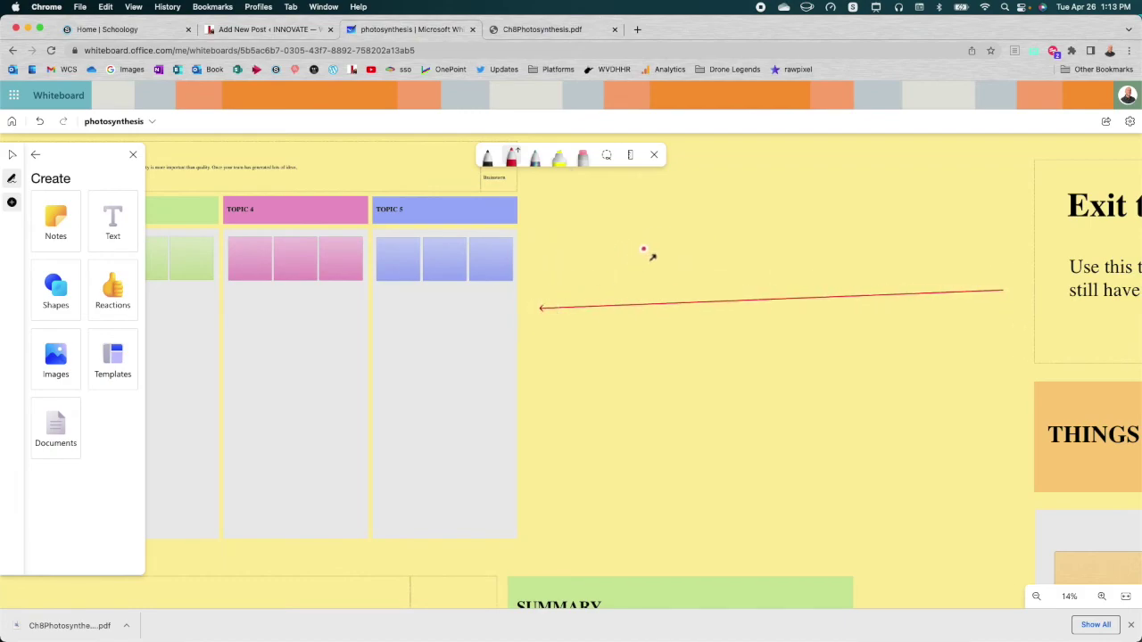